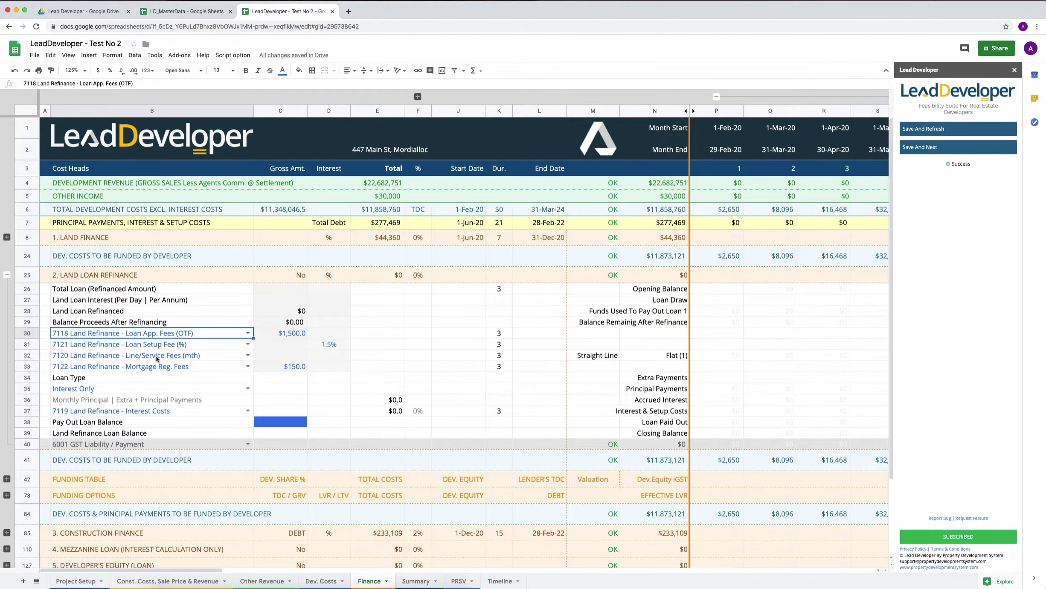
Examine the Land Loan Refinance section of the Finance sheet alongside the Land Finance and Land Loan Refinance settings in Project Setup
{"action": "left_click", "coordinate": [75, 581]}
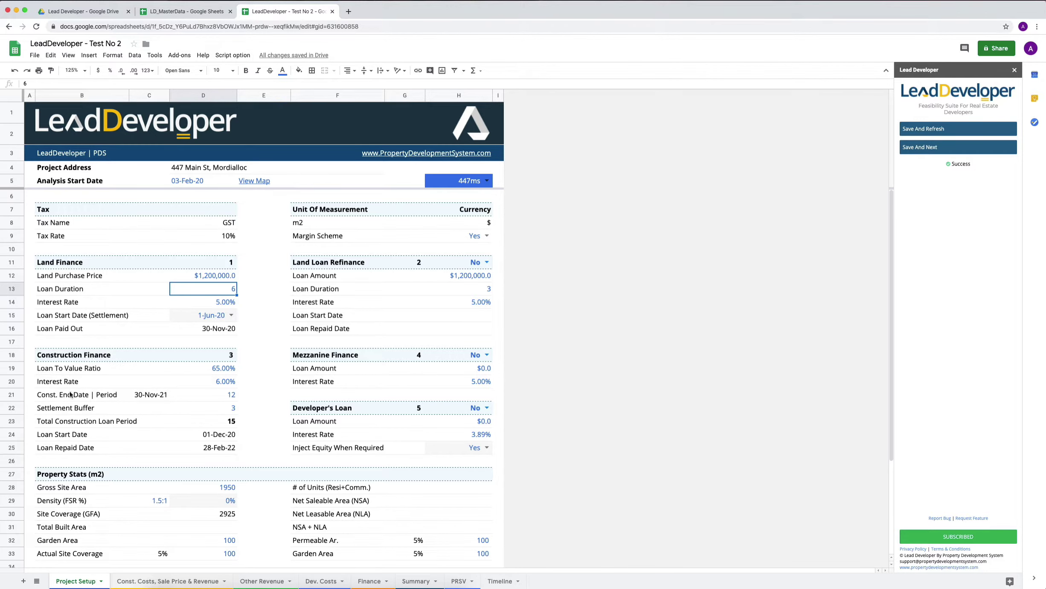
{"action": "left_click", "coordinate": [369, 580]}
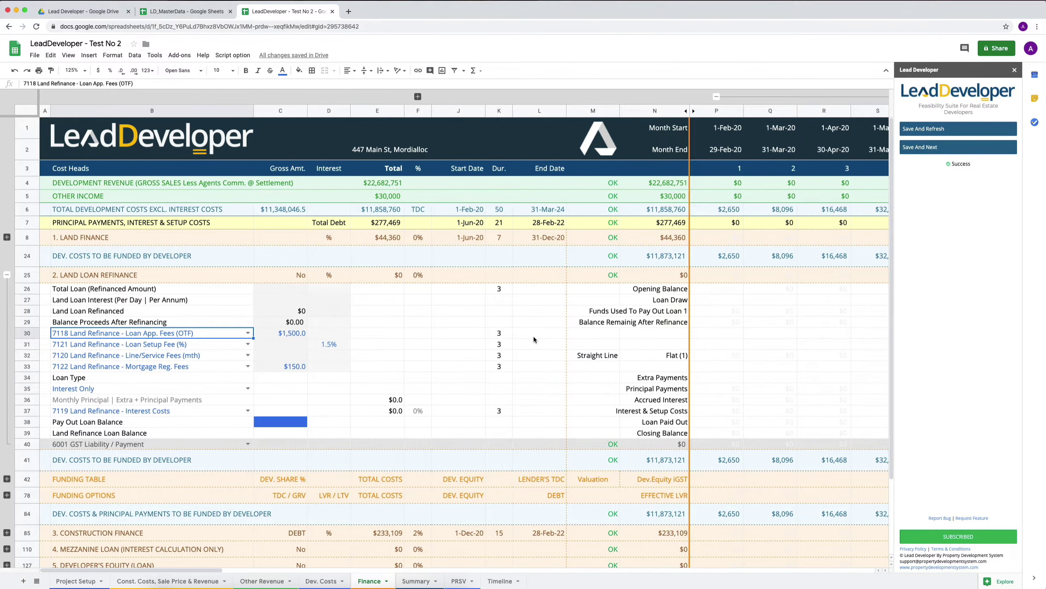
{"action": "left_click", "coordinate": [75, 580]}
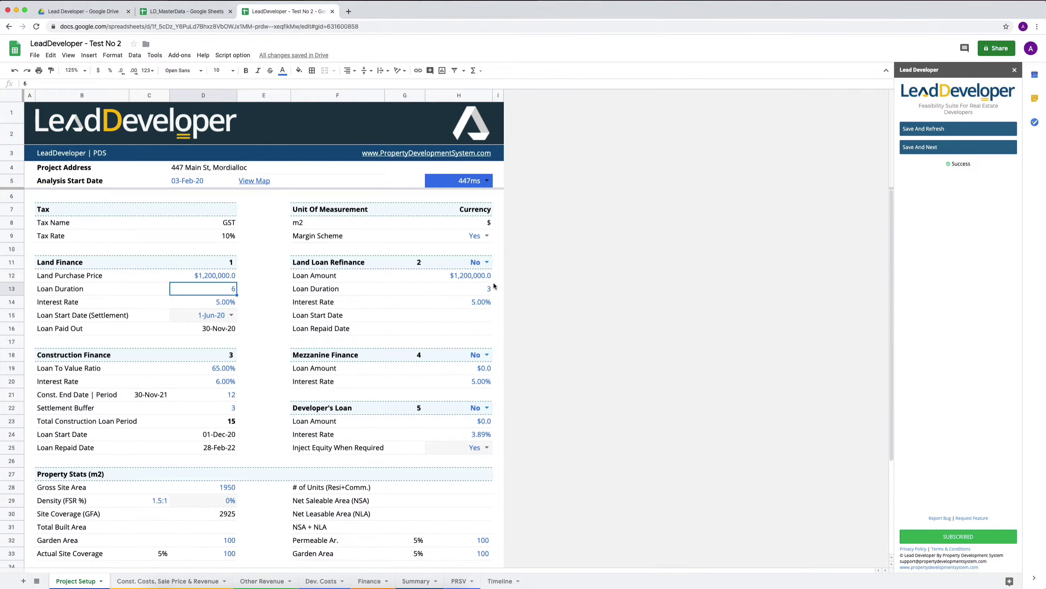
{"action": "left_click", "coordinate": [479, 262]}
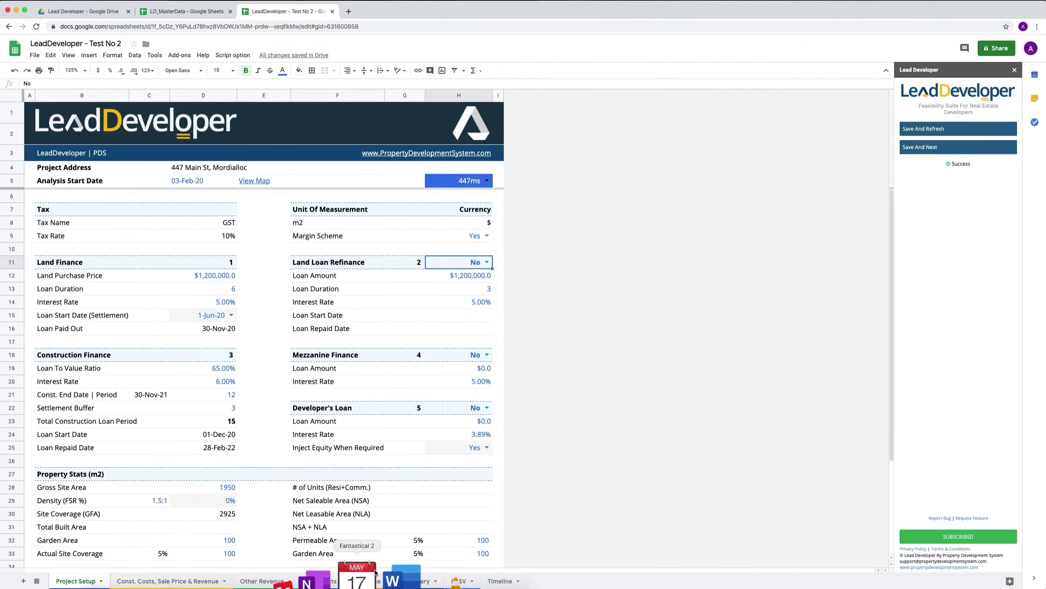
{"action": "left_click", "coordinate": [369, 580]}
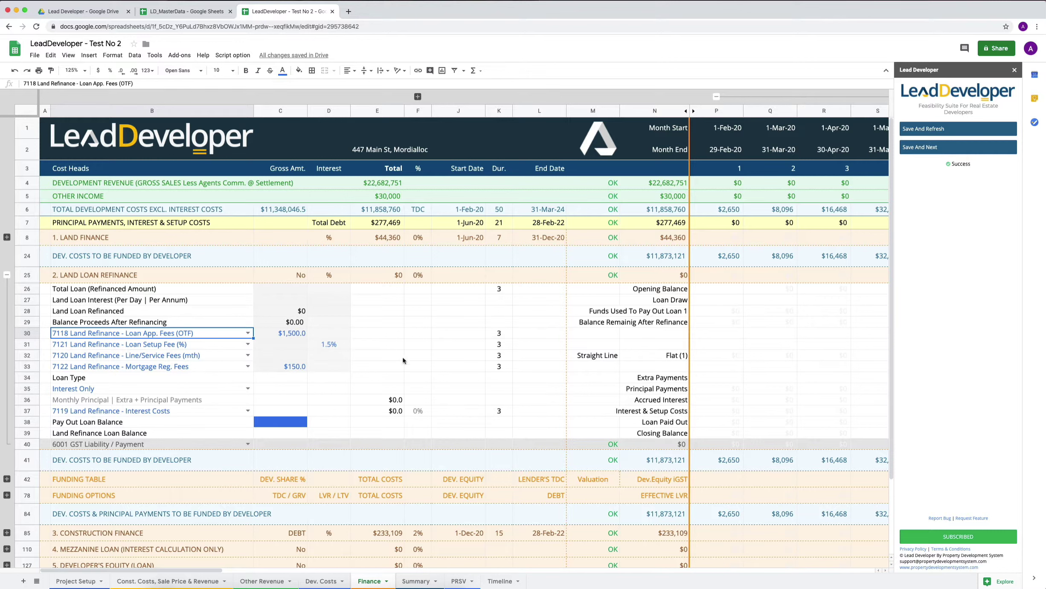
{"action": "left_click", "coordinate": [76, 580]}
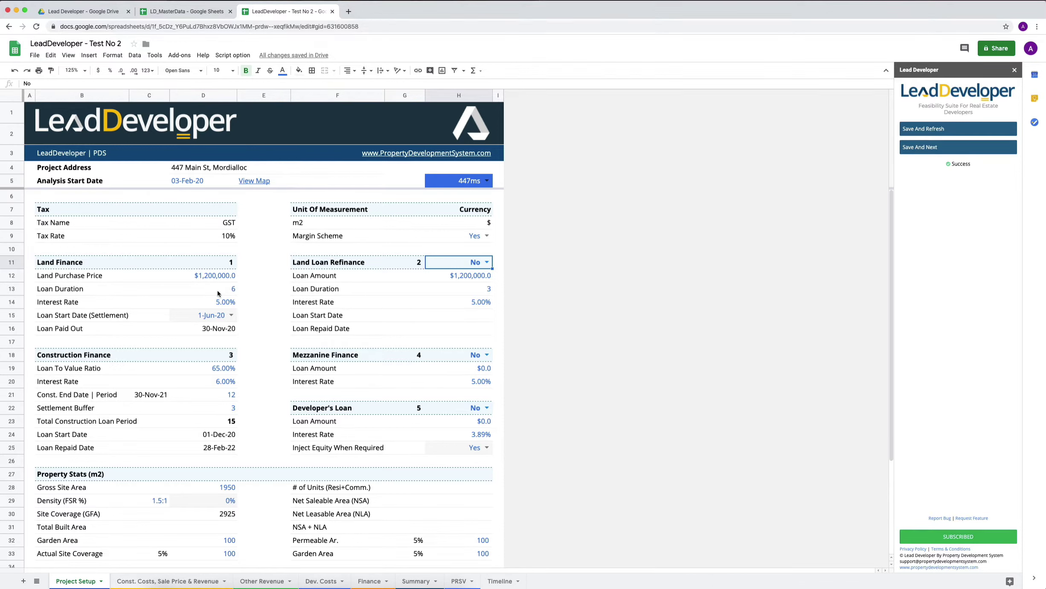
{"action": "left_click", "coordinate": [217, 275]}
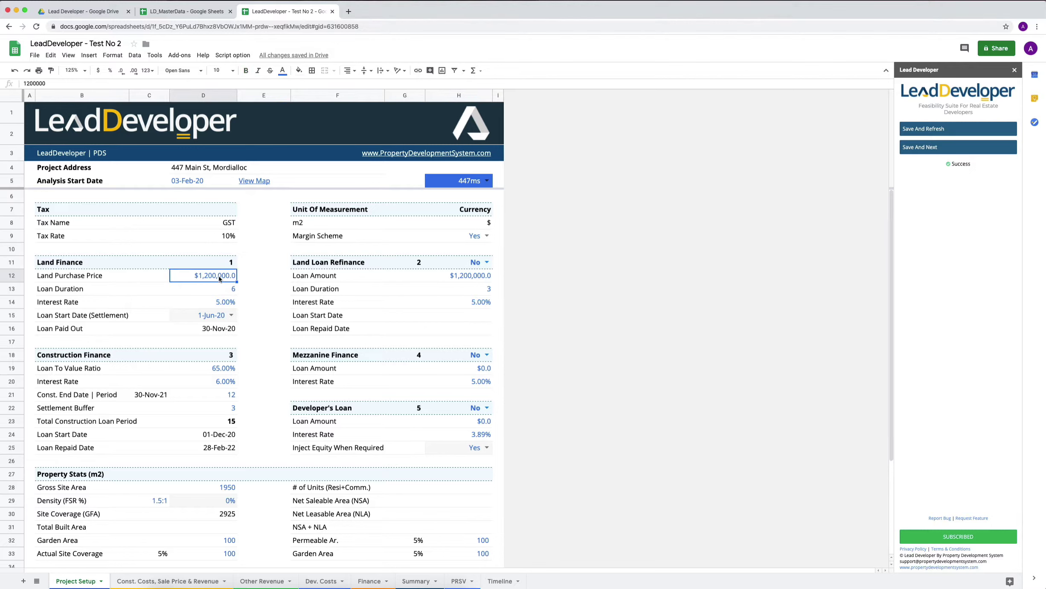
{"action": "left_click", "coordinate": [466, 276]}
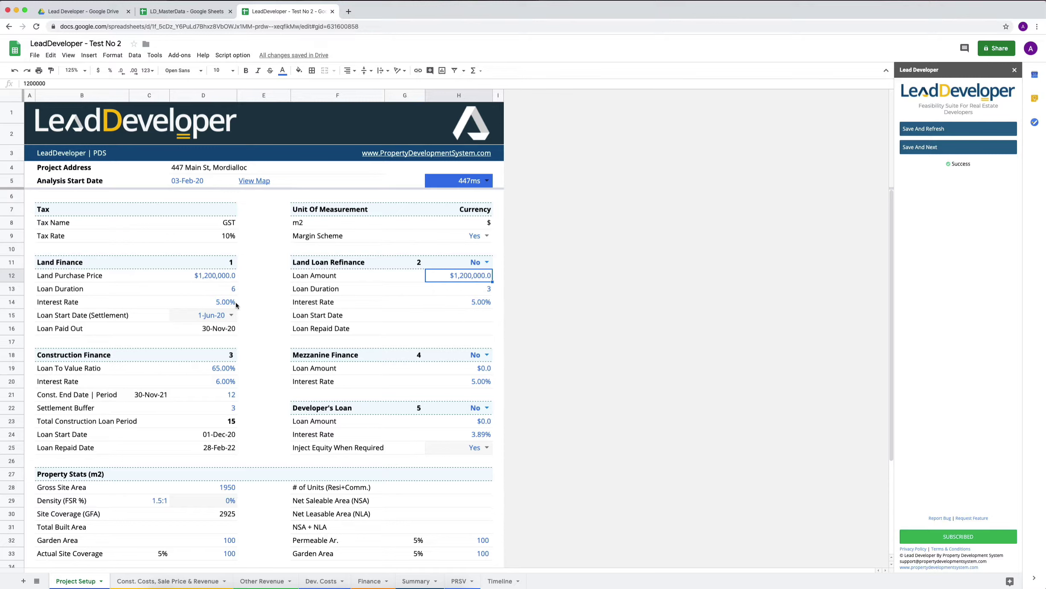
{"action": "left_click", "coordinate": [226, 291]}
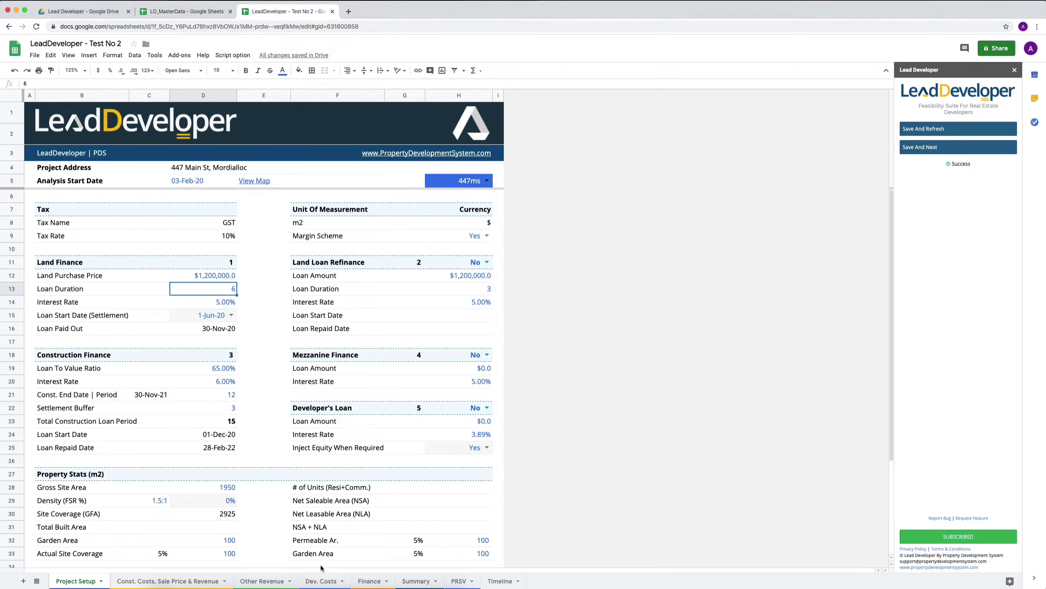
Review the June to November 2020 land loan period in the Timeline's Land Acquisition row, plus the Dev. Costs and Finance sheets
{"action": "left_click", "coordinate": [501, 581]}
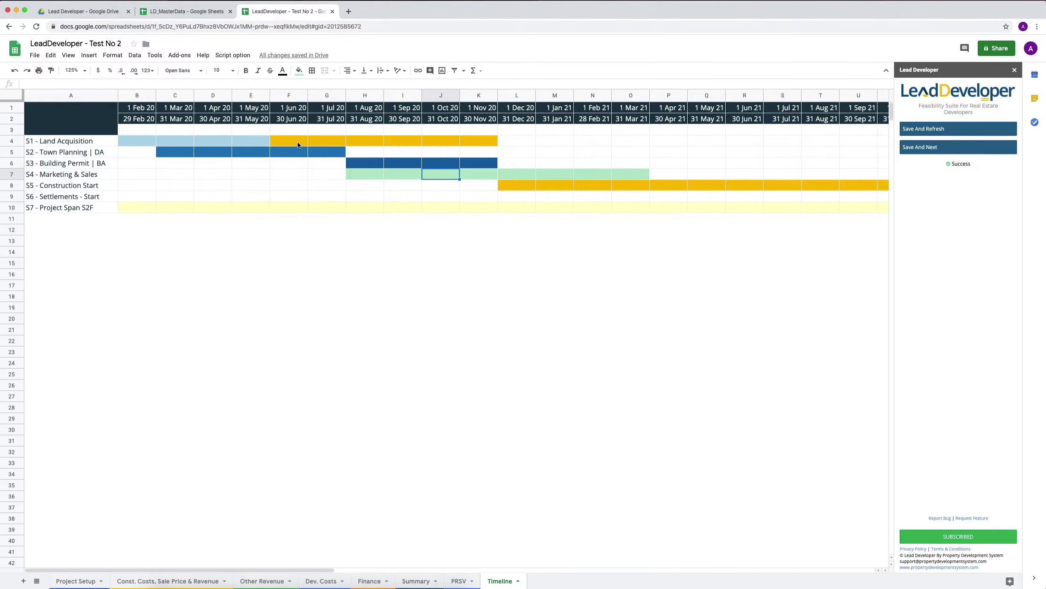
{"action": "left_click_drag", "start_coordinate": [291, 141], "coordinate": [460, 144]}
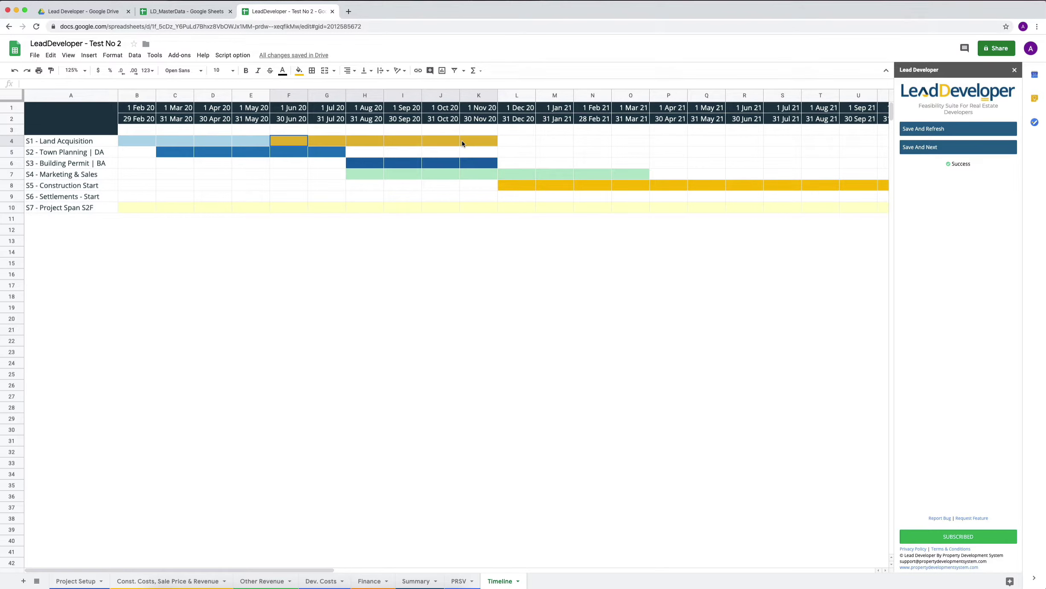
{"action": "left_click_drag", "start_coordinate": [462, 143], "coordinate": [462, 143]}
{"action": "left_click", "coordinate": [322, 582]}
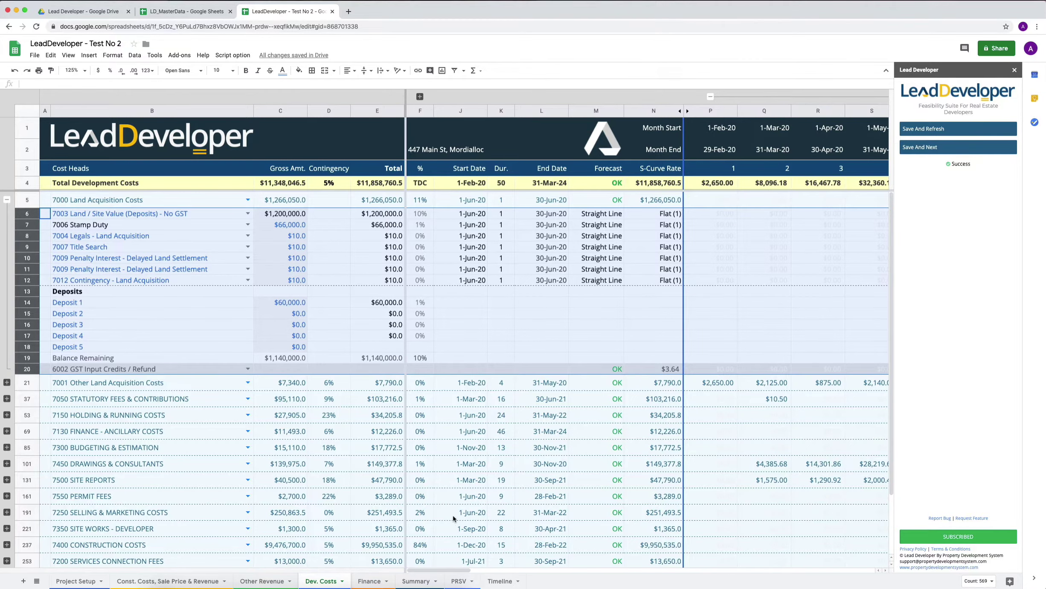
{"action": "left_click", "coordinate": [369, 581]}
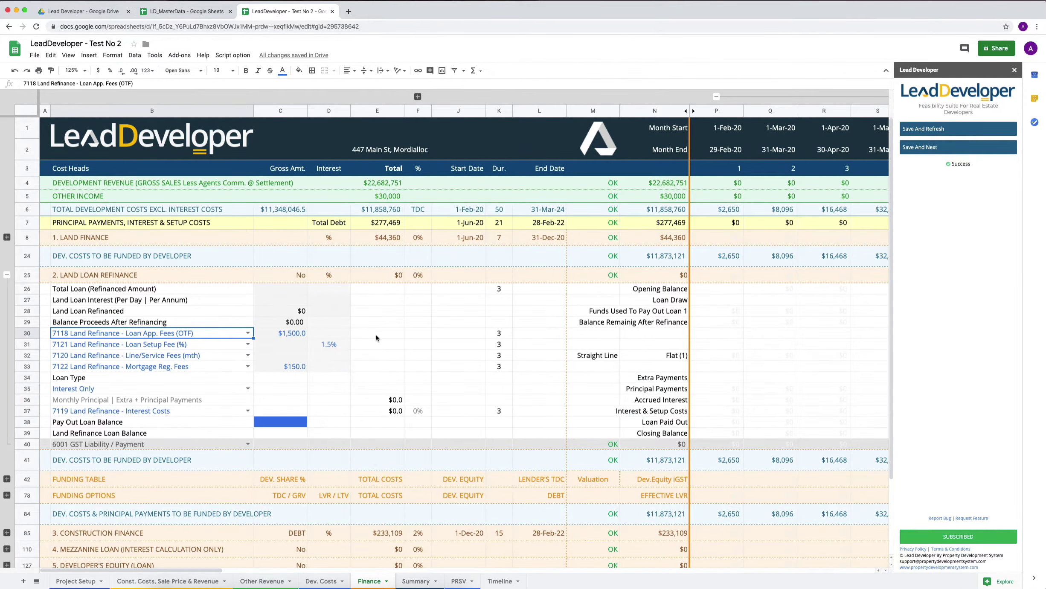
Set the Land Finance loan duration to 3 in the Project Setup sheet
{"action": "left_click", "coordinate": [75, 582]}
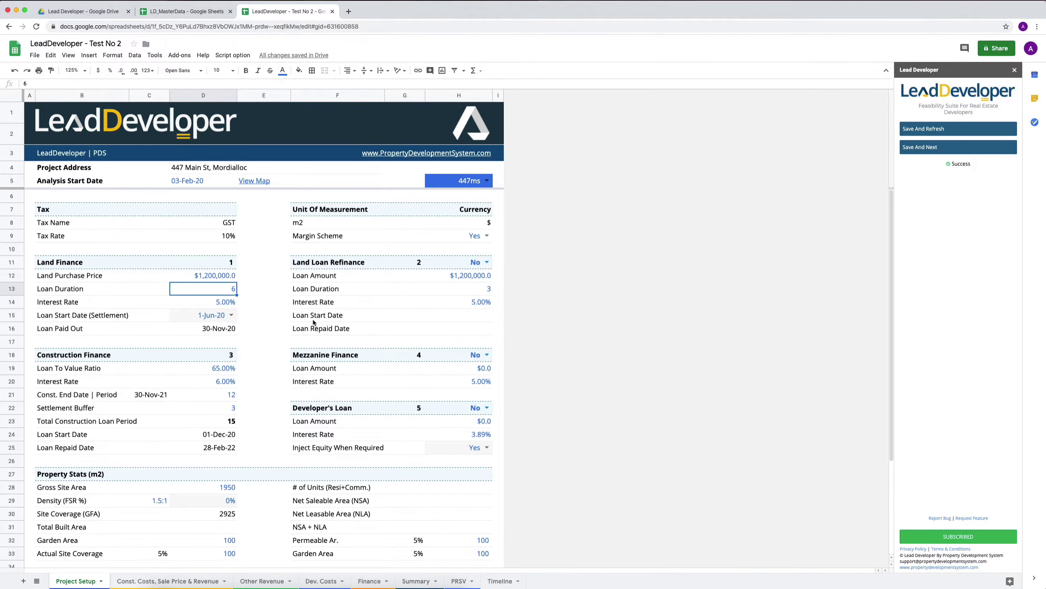
{"action": "left_click", "coordinate": [58, 290]}
{"action": "left_click", "coordinate": [217, 290]}
{"action": "type", "text": "3"}
{"action": "key", "text": "Return"}
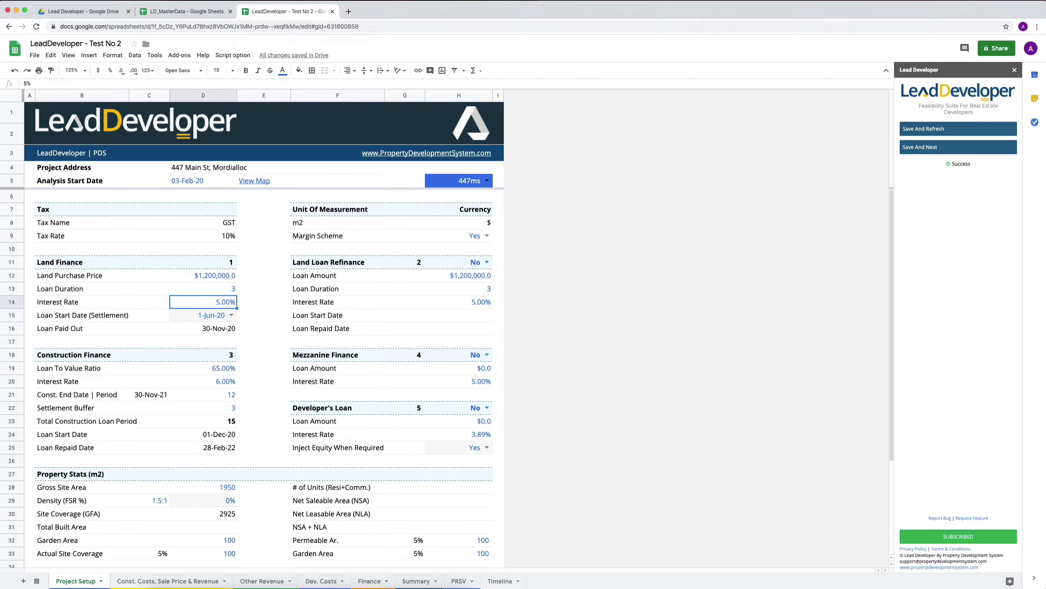
Enable Land Loan Refinance by setting its option to Yes
{"action": "left_click", "coordinate": [475, 263]}
{"action": "left_click", "coordinate": [487, 262]}
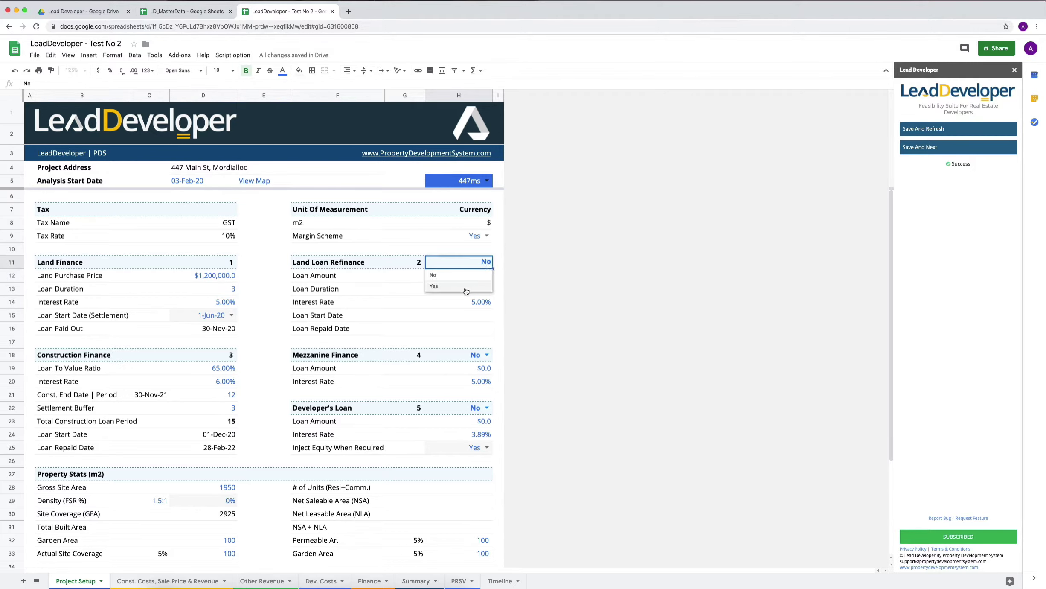
{"action": "left_click", "coordinate": [438, 285]}
{"action": "left_click", "coordinate": [214, 290]}
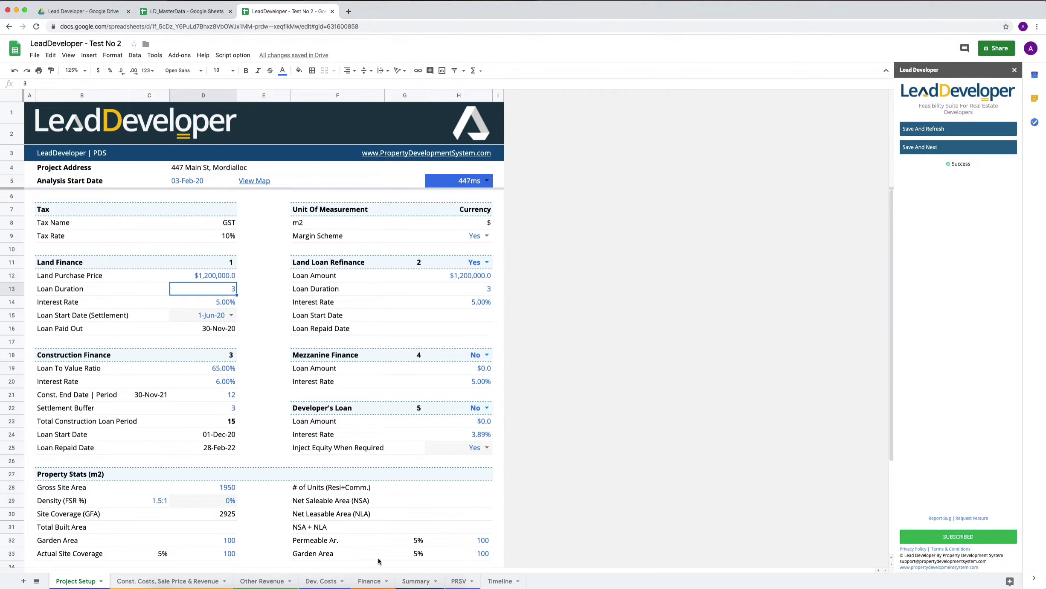
Expand the Land Finance section of the Finance sheet and clear its Pay Out Loan Balance amount
{"action": "left_click", "coordinate": [370, 581]}
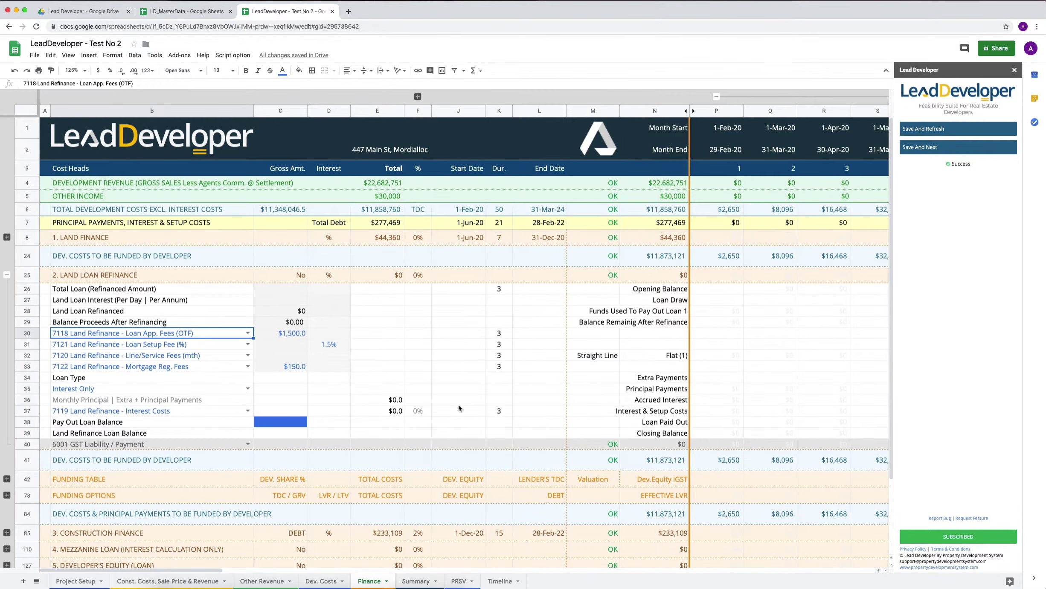
{"action": "left_click", "coordinate": [7, 237]}
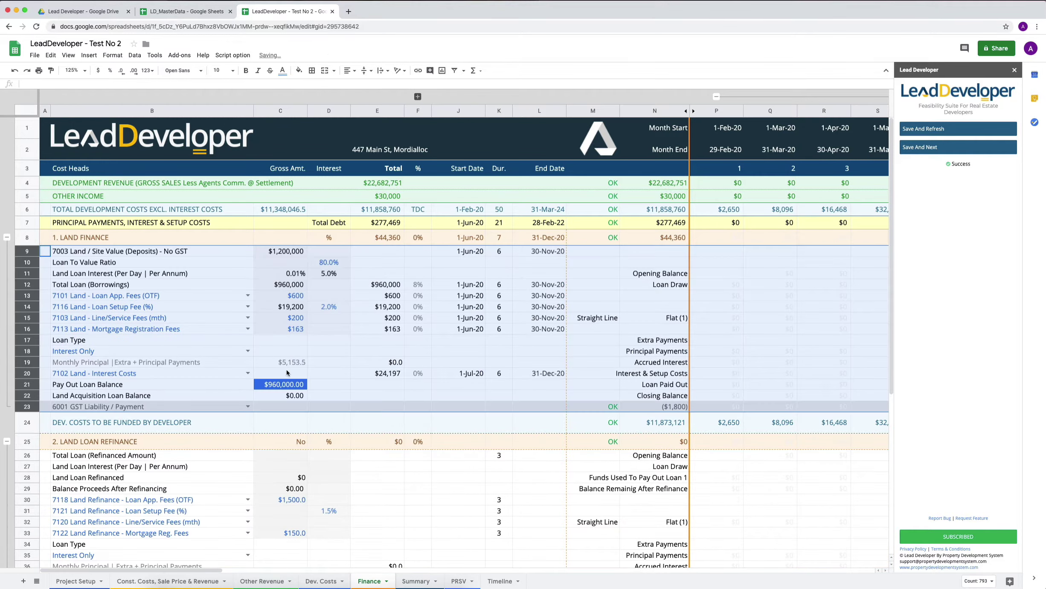
{"action": "left_click", "coordinate": [275, 385]}
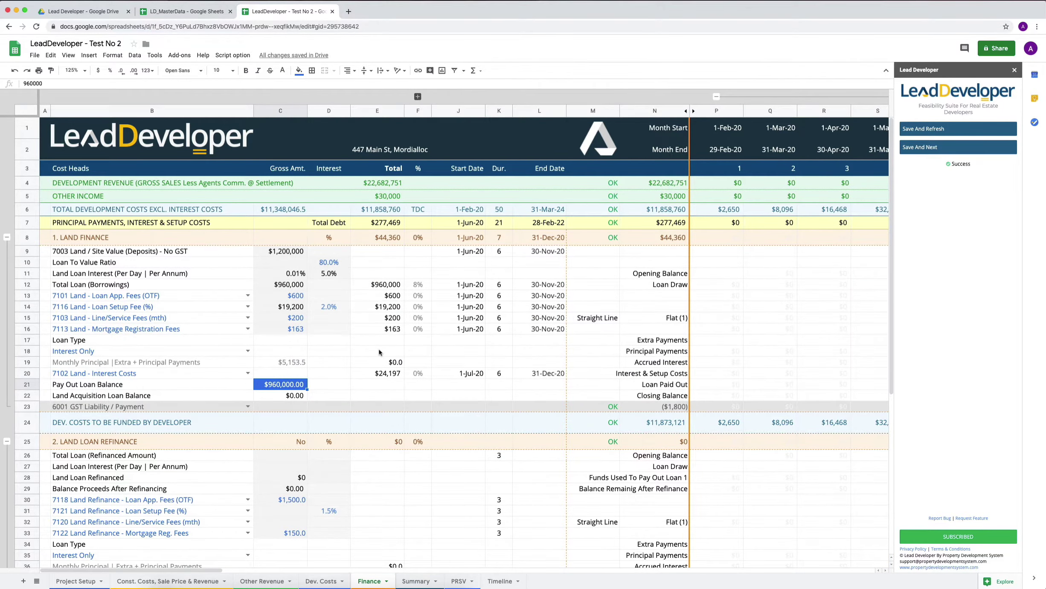
{"action": "key", "text": "Delete"}
Set the Land Loan Refinance interest rate to 7% in the Project Setup sheet
{"action": "left_click", "coordinate": [77, 581]}
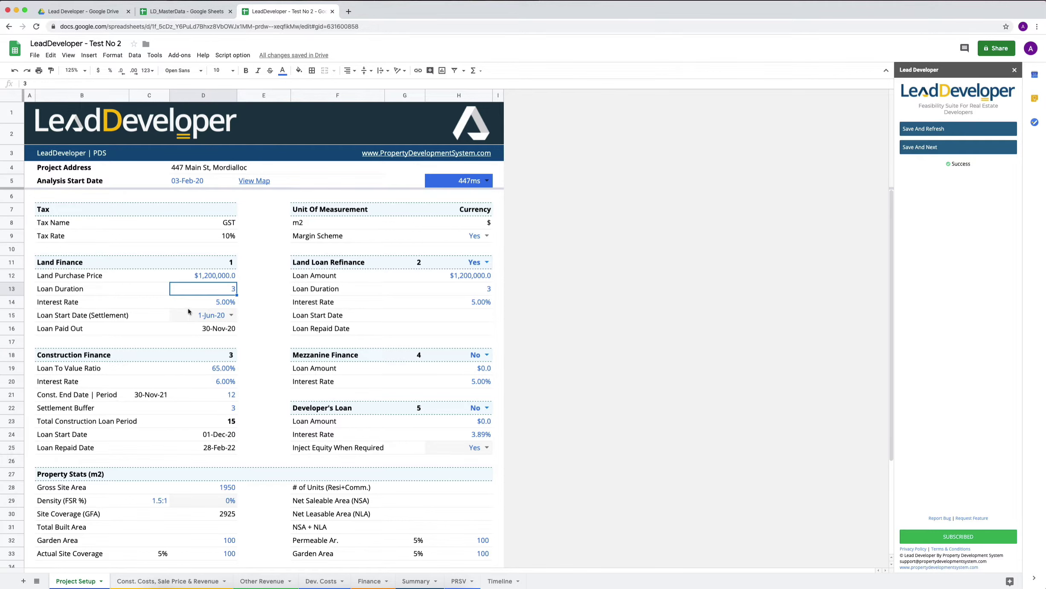
{"action": "left_click", "coordinate": [217, 303]}
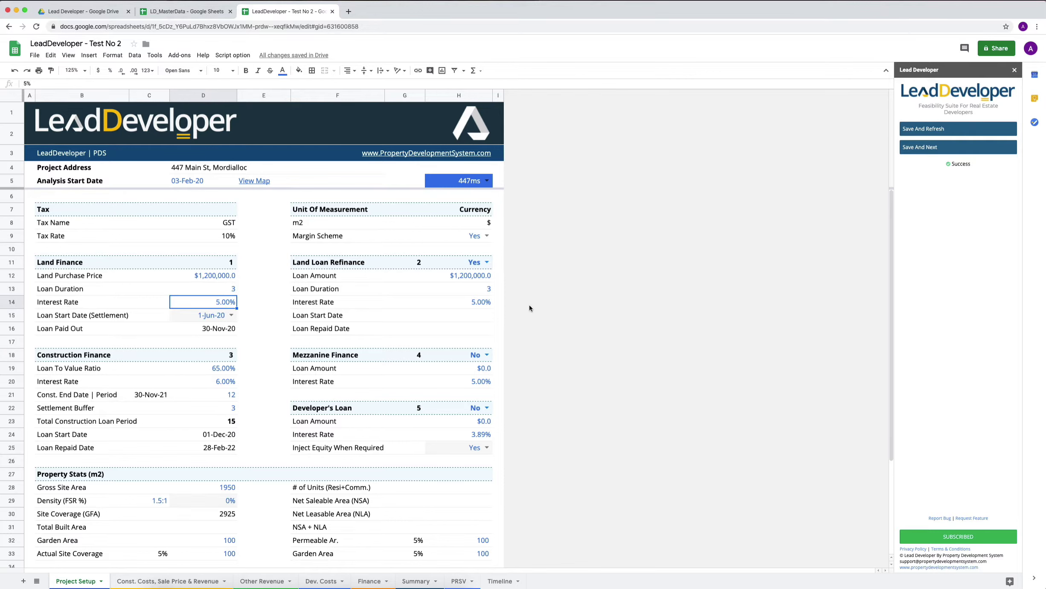
{"action": "left_click", "coordinate": [473, 302]}
{"action": "type", "text": "7"}
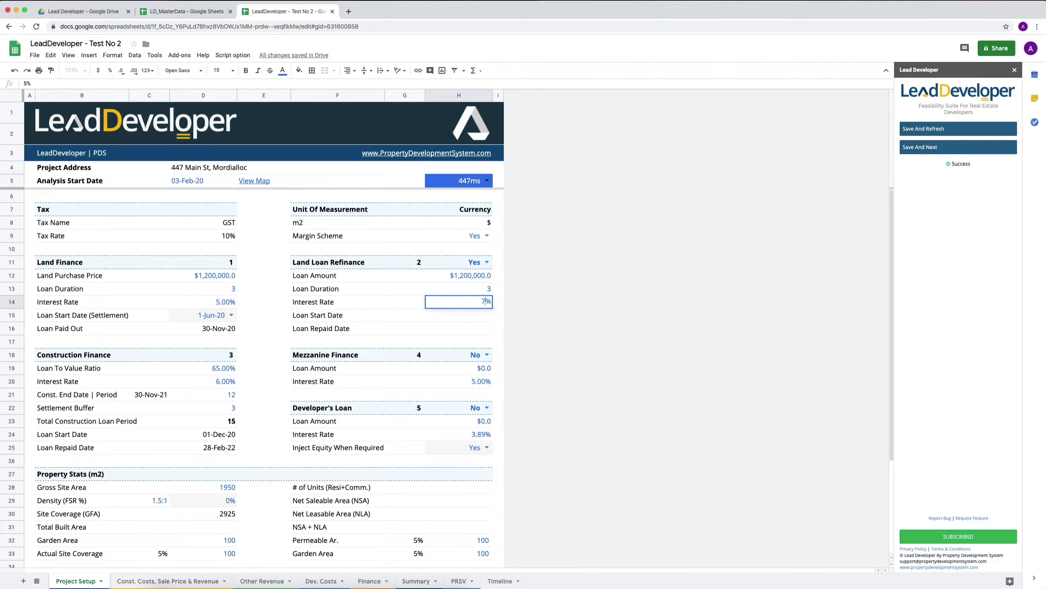
{"action": "key", "text": "Return"}
{"action": "left_click", "coordinate": [473, 302]}
Check the loan durations of Land Finance and Land Loan Refinance, and save and refresh the Project Setup sheet
{"action": "left_click", "coordinate": [212, 287]}
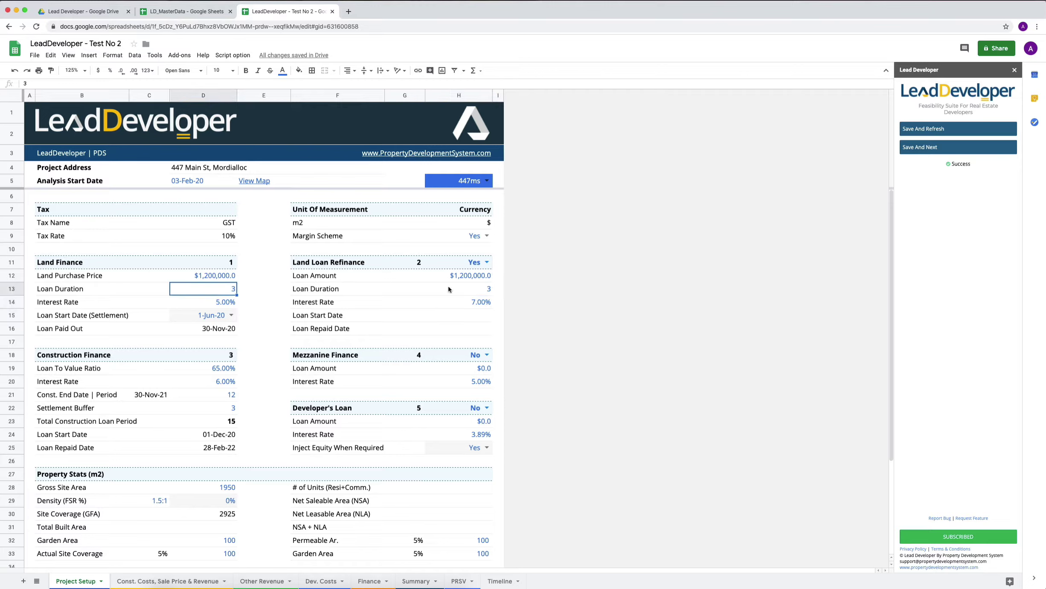
{"action": "left_click", "coordinate": [469, 286]}
{"action": "left_click", "coordinate": [195, 289]}
{"action": "left_click", "coordinate": [457, 288]}
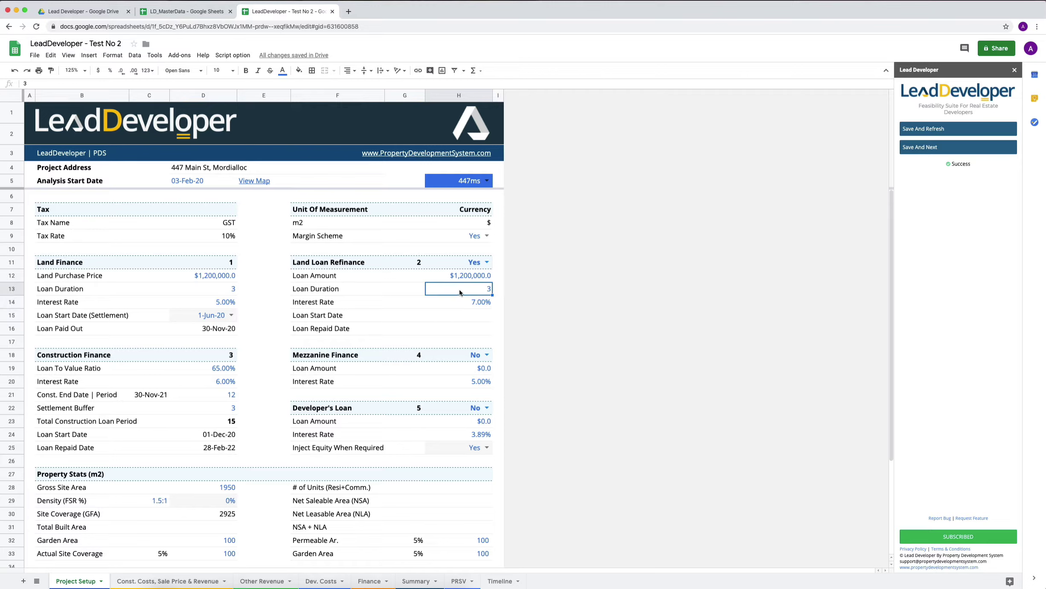
{"action": "left_click", "coordinate": [212, 288]}
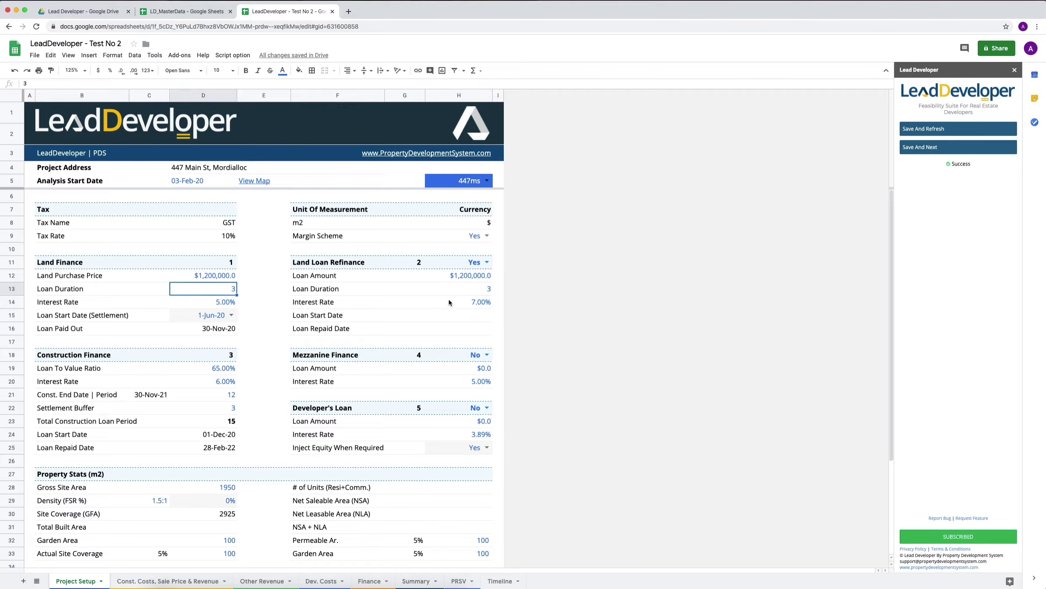
{"action": "left_click", "coordinate": [921, 133]}
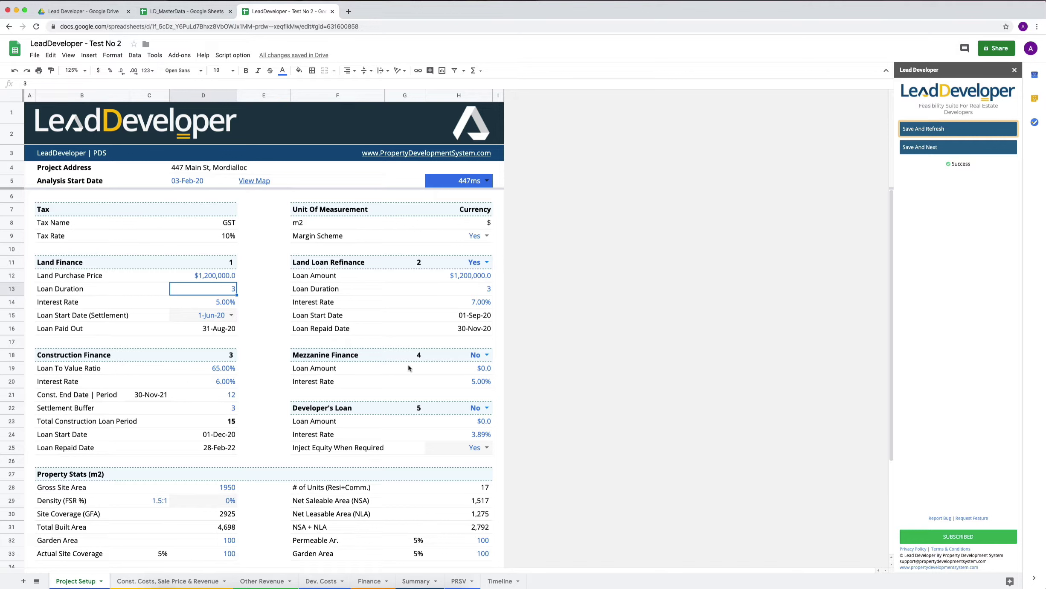
Save and advance sheet by sheet through the construction costs and Other Revenue sheets to Dev. Costs
{"action": "left_click", "coordinate": [912, 148]}
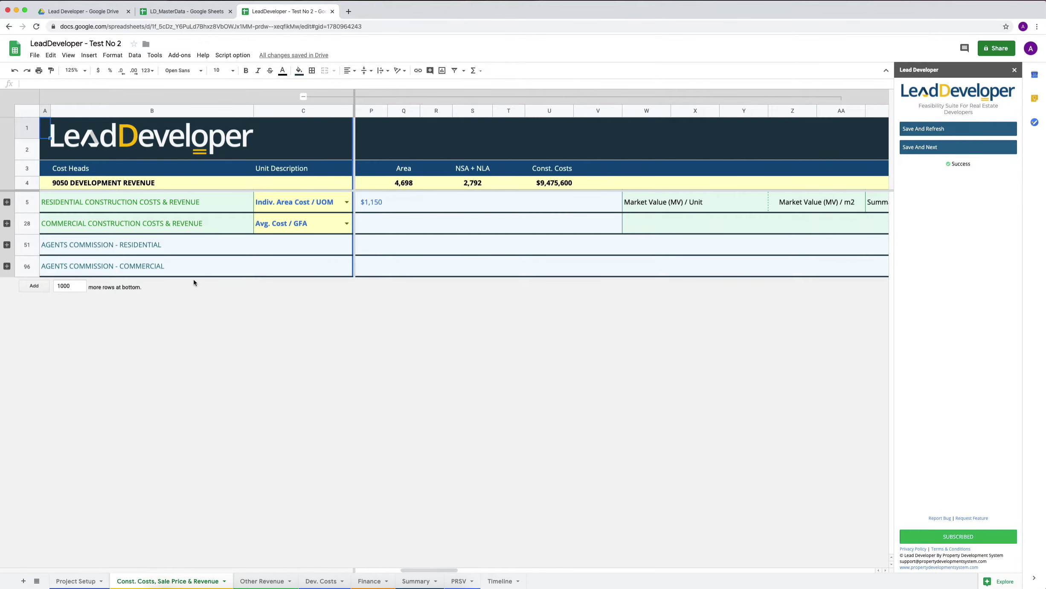
{"action": "left_click", "coordinate": [935, 149]}
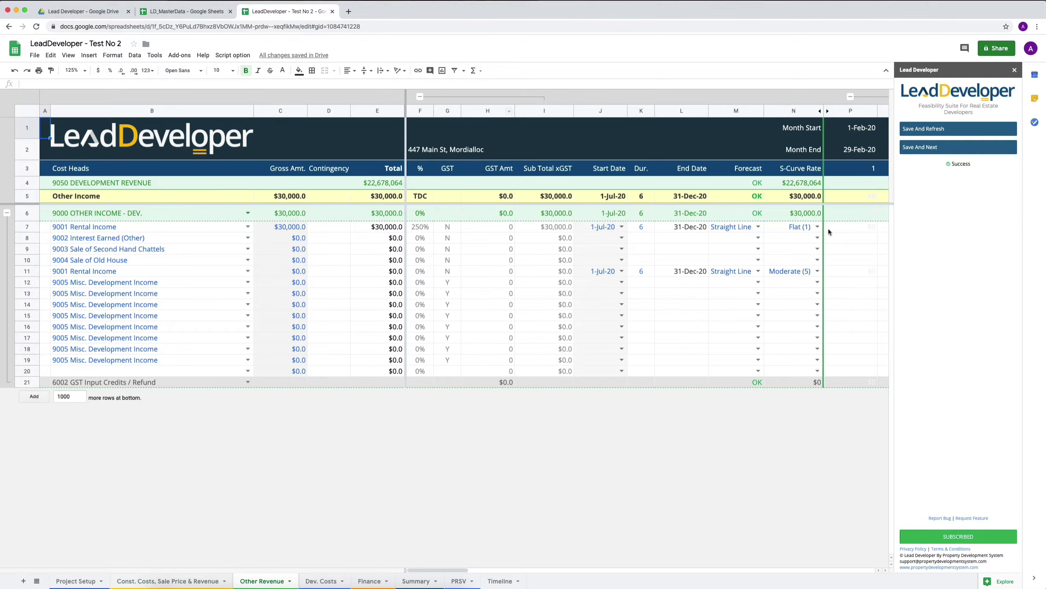
{"action": "left_click", "coordinate": [932, 150]}
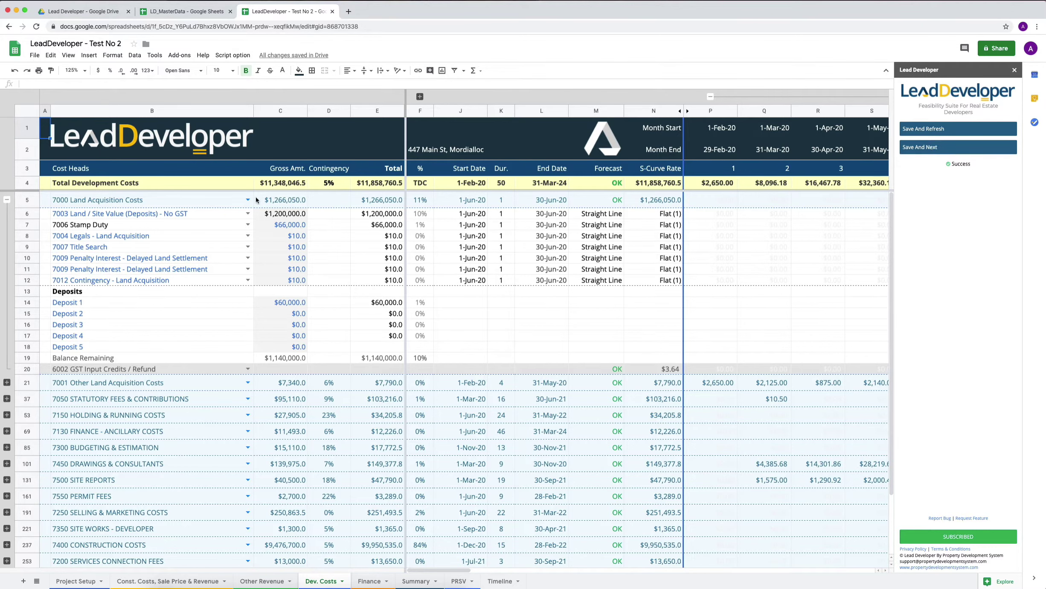
Collapse the 7000 Land Acquisition Costs group and expand the 6002 GST Input Credits / Refund breakdown
{"action": "left_click", "coordinate": [6, 200]}
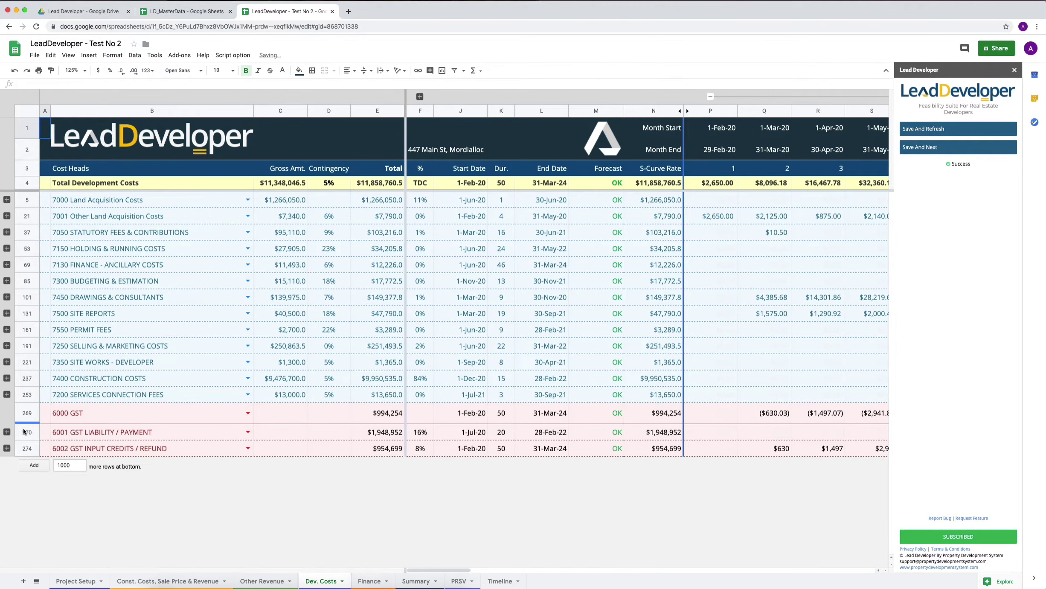
{"action": "left_click", "coordinate": [7, 447]}
{"action": "scroll", "coordinate": [259, 466], "scroll_direction": "down", "scroll_amount": 1}
{"action": "scroll", "coordinate": [258, 465], "scroll_direction": "down", "scroll_amount": 1}
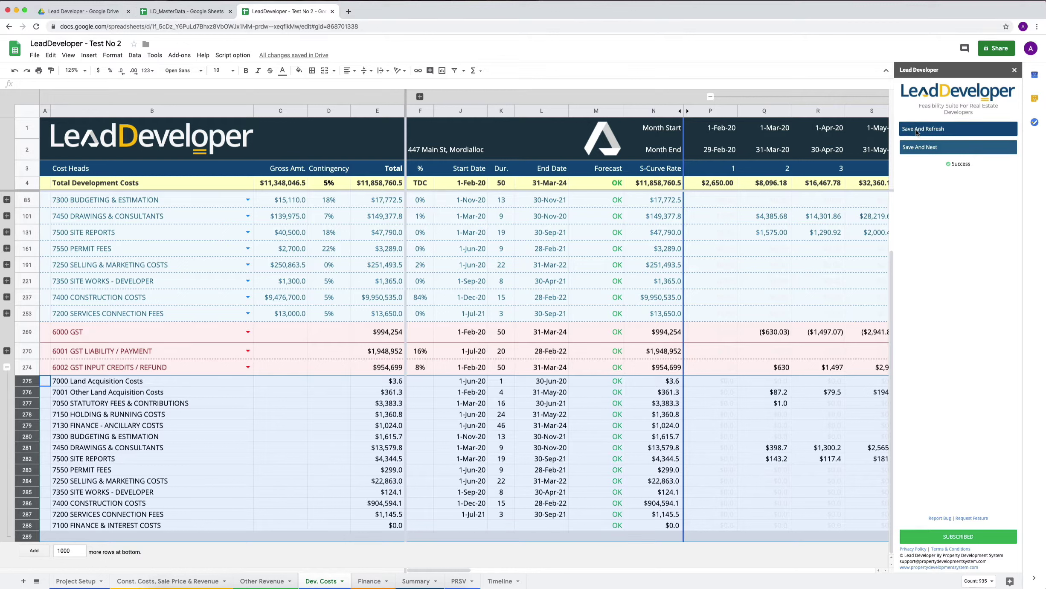
{"action": "left_click", "coordinate": [352, 457]}
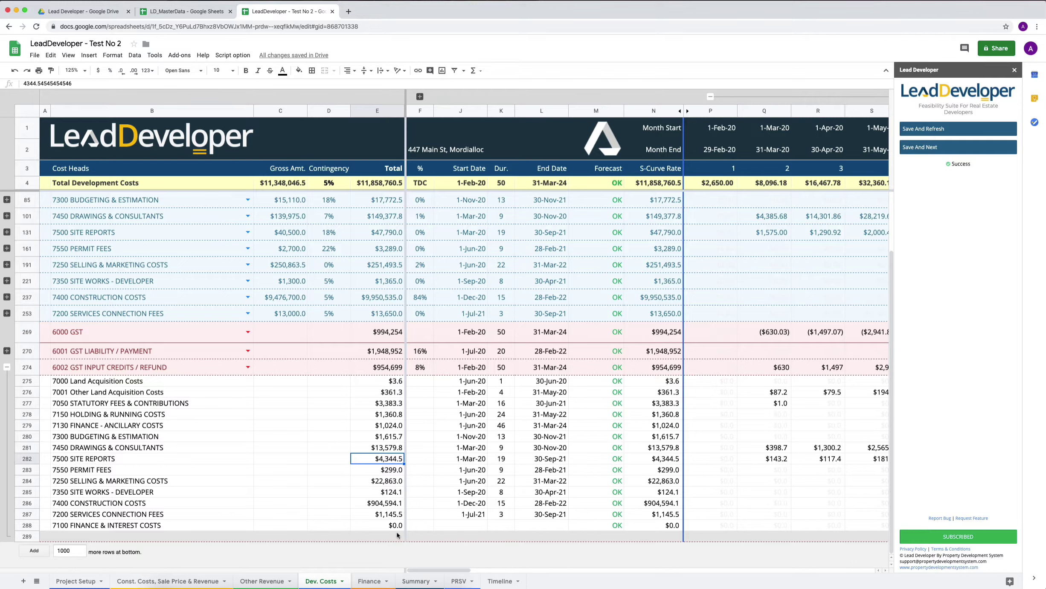
Save and refresh the Dev. Costs sheet, and save again to proceed to the next sheet
{"action": "left_click", "coordinate": [958, 128]}
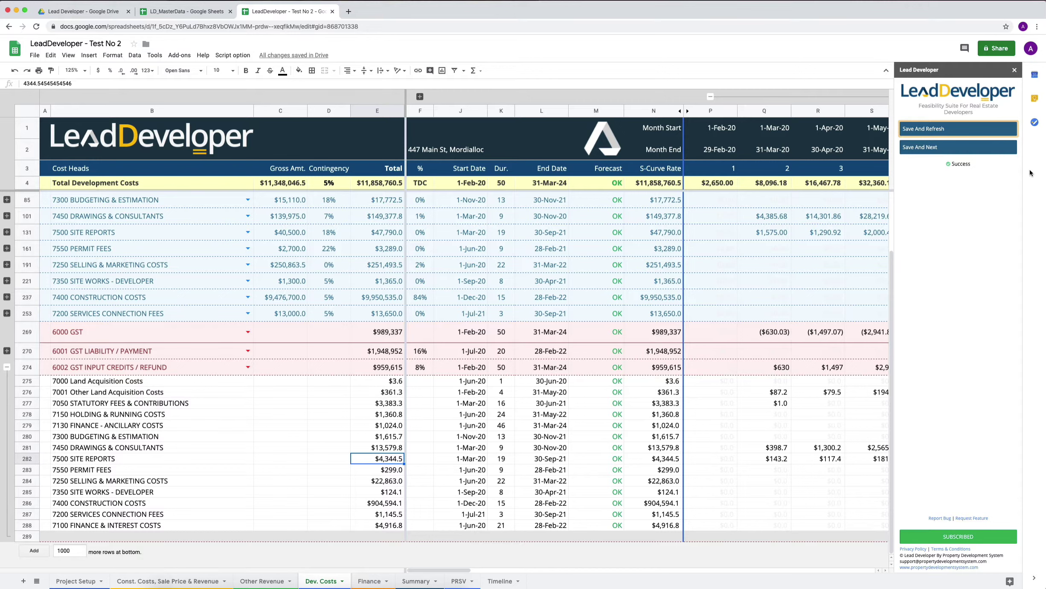
{"action": "left_click", "coordinate": [917, 150]}
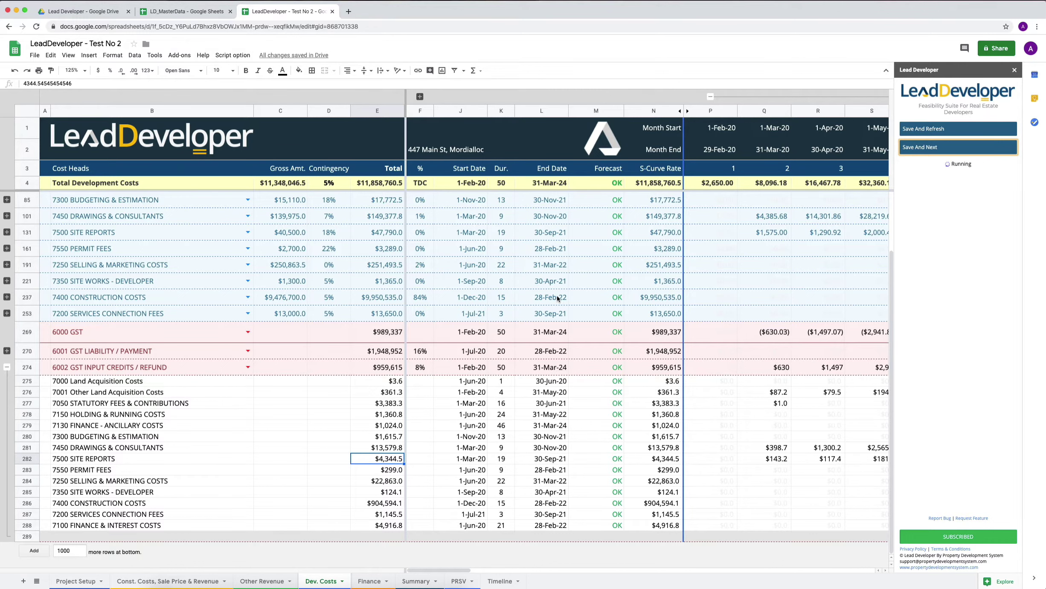
Review the Land Finance and Land Loan Refinance sections of the Finance sheet, and save and refresh it
{"action": "scroll", "coordinate": [557, 295], "scroll_direction": "up", "scroll_amount": 2}
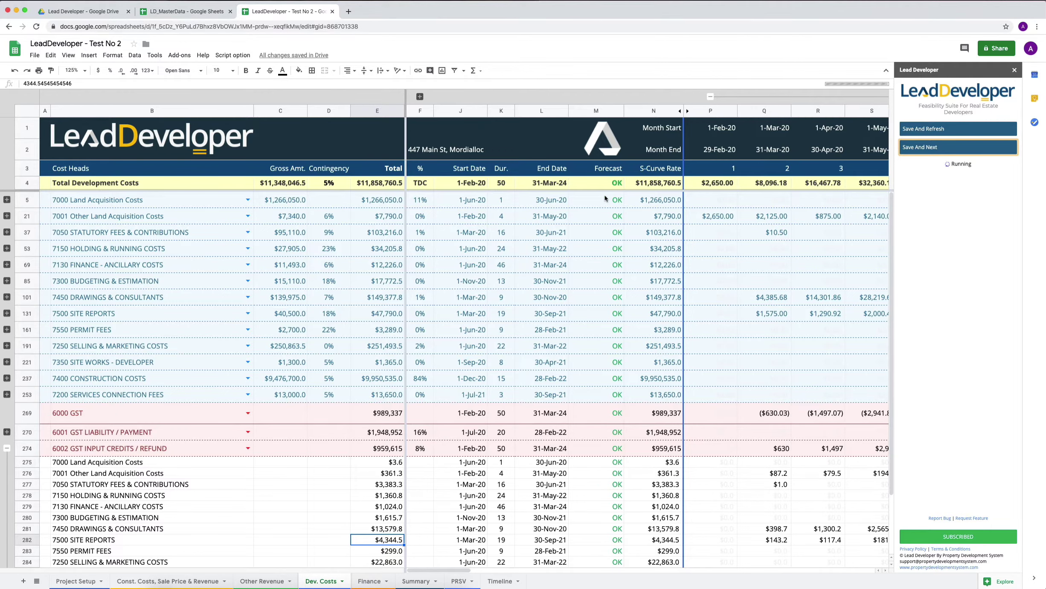
{"action": "scroll", "coordinate": [590, 365], "scroll_direction": "down", "scroll_amount": 2}
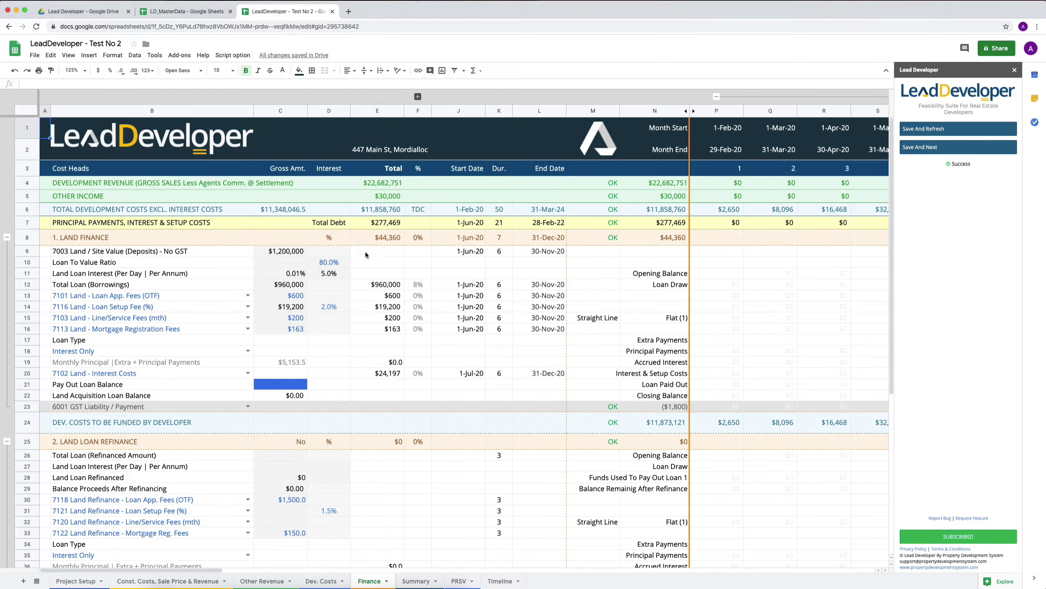
{"action": "scroll", "coordinate": [357, 278], "scroll_direction": "down", "scroll_amount": 3}
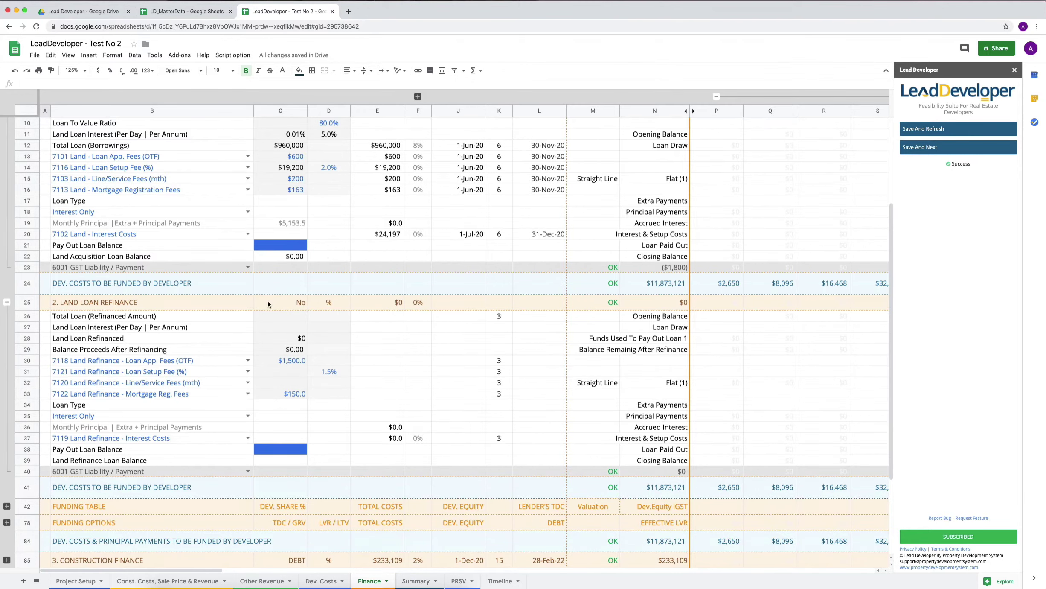
{"action": "scroll", "coordinate": [320, 320], "scroll_direction": "up", "scroll_amount": 3}
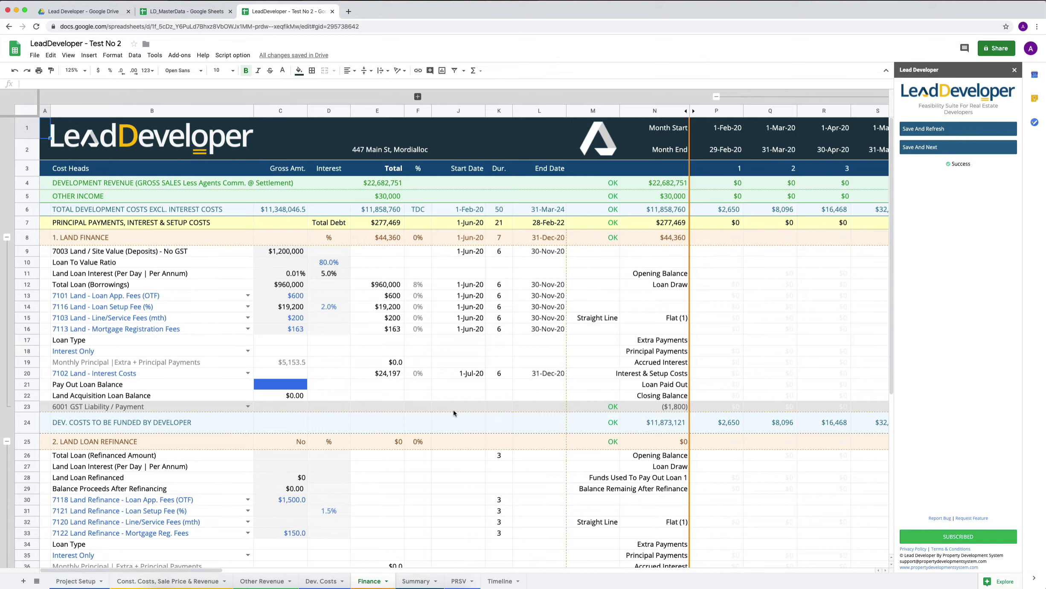
{"action": "left_click", "coordinate": [956, 128]}
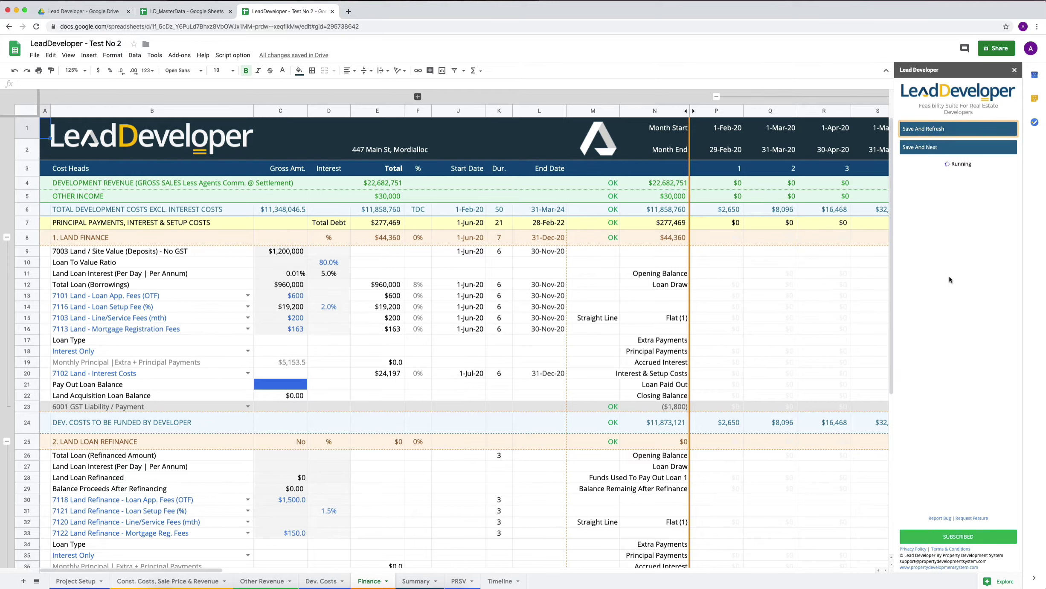
Set the sheet zoom to 100% and examine the monthly cash flows of Land Finance and Land Loan Refinance
{"action": "scroll", "coordinate": [648, 278], "scroll_direction": "right", "scroll_amount": 10}
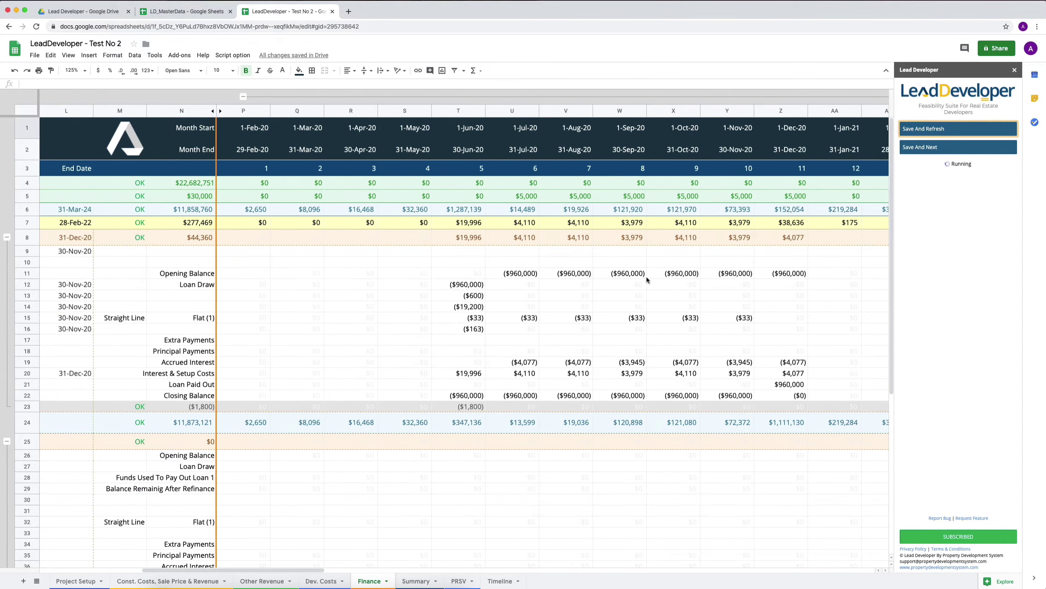
{"action": "scroll", "coordinate": [647, 280], "scroll_direction": "down", "scroll_amount": 2}
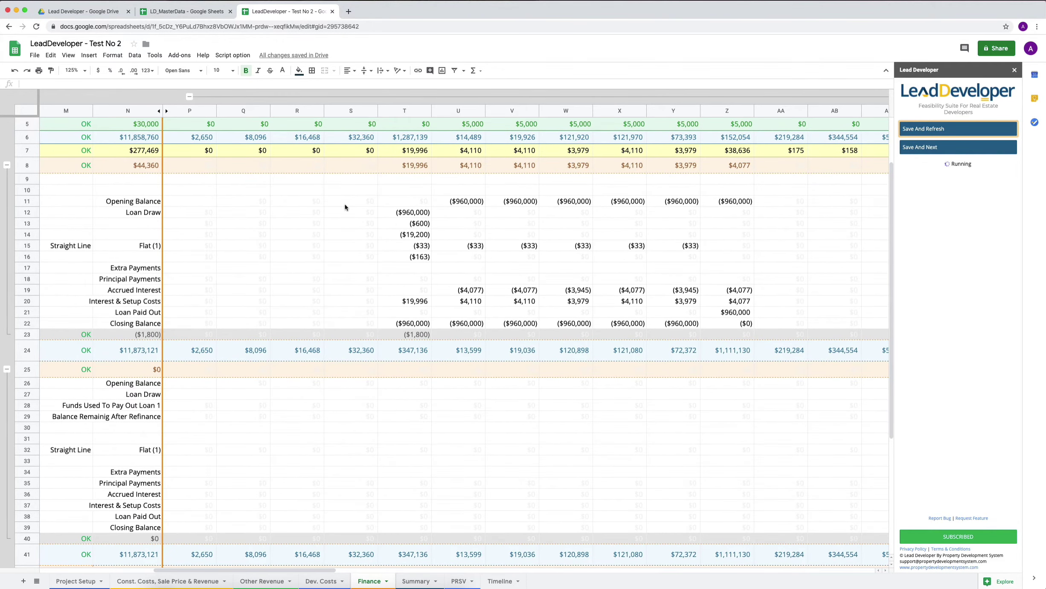
{"action": "left_click", "coordinate": [72, 70]}
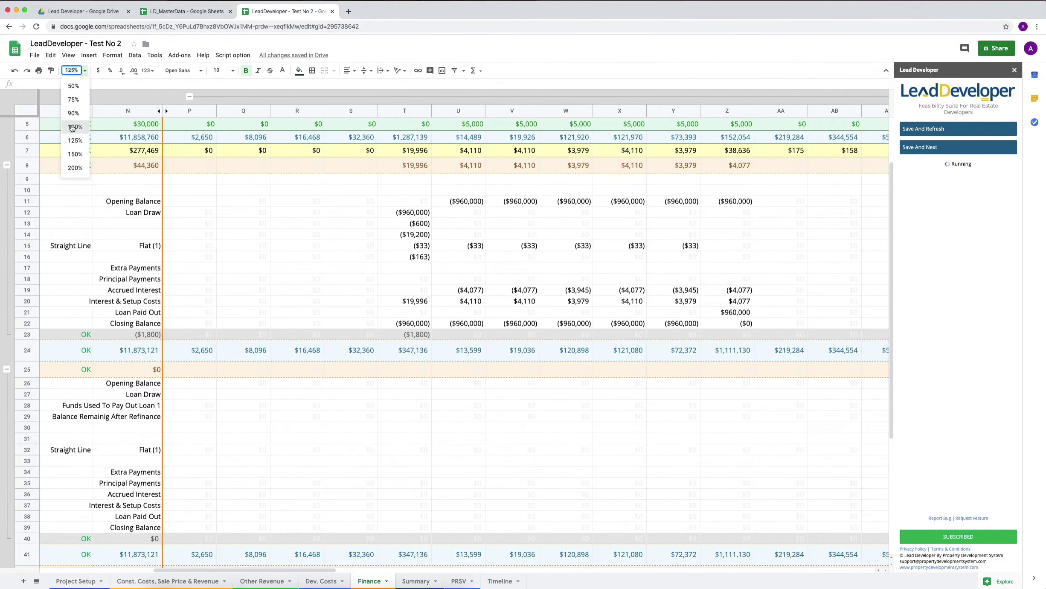
{"action": "left_click", "coordinate": [72, 127]}
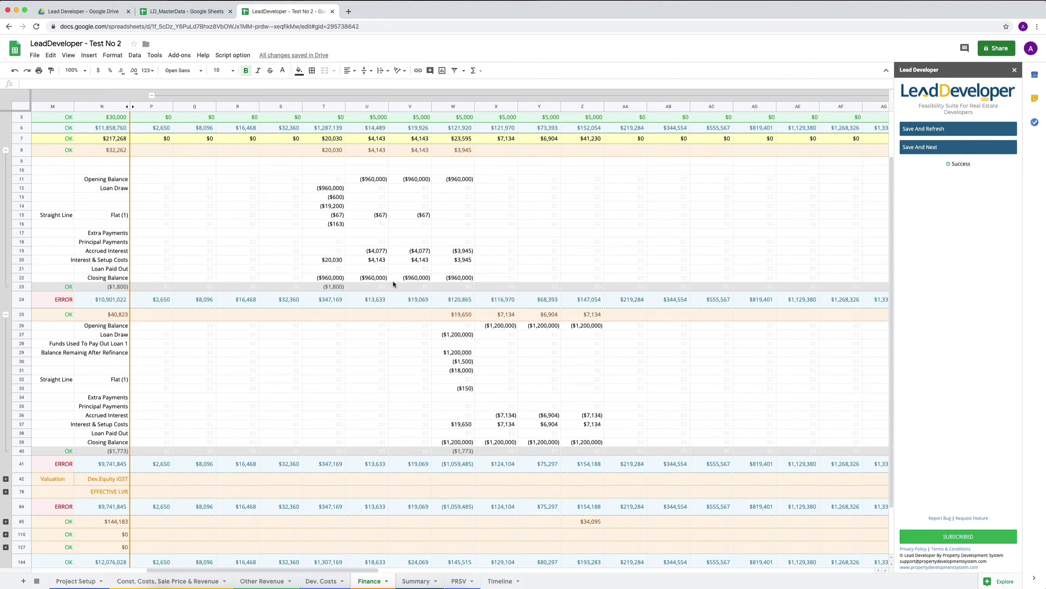
{"action": "scroll", "coordinate": [347, 240], "scroll_direction": "left", "scroll_amount": 10}
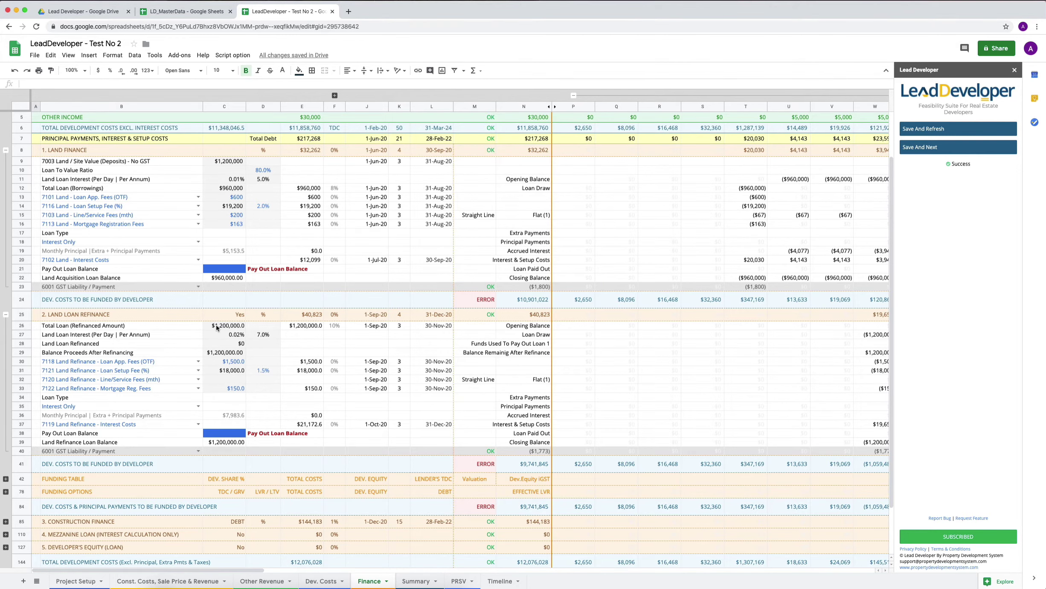
Check the Land Loan Refinance loan amount on the Project Setup sheet and return to the Finance sheet
{"action": "left_click", "coordinate": [76, 580]}
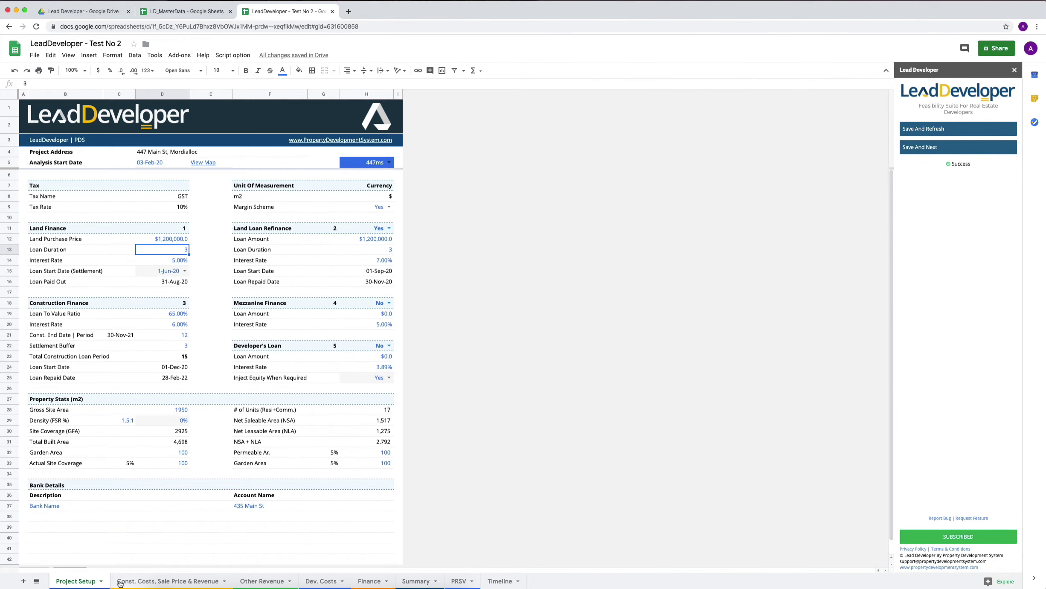
{"action": "left_click", "coordinate": [375, 240]}
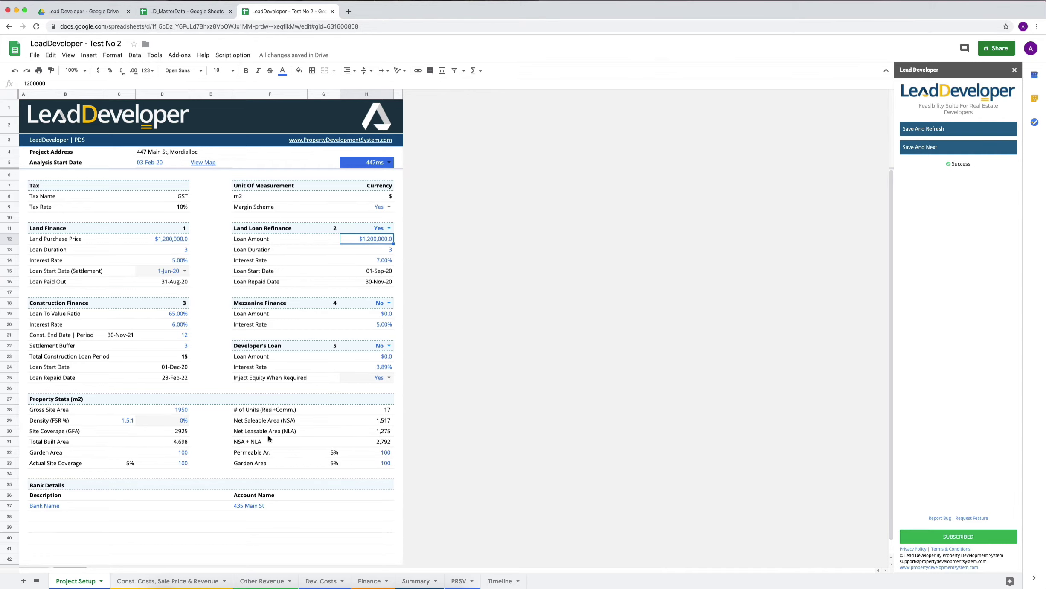
{"action": "left_click", "coordinate": [368, 582]}
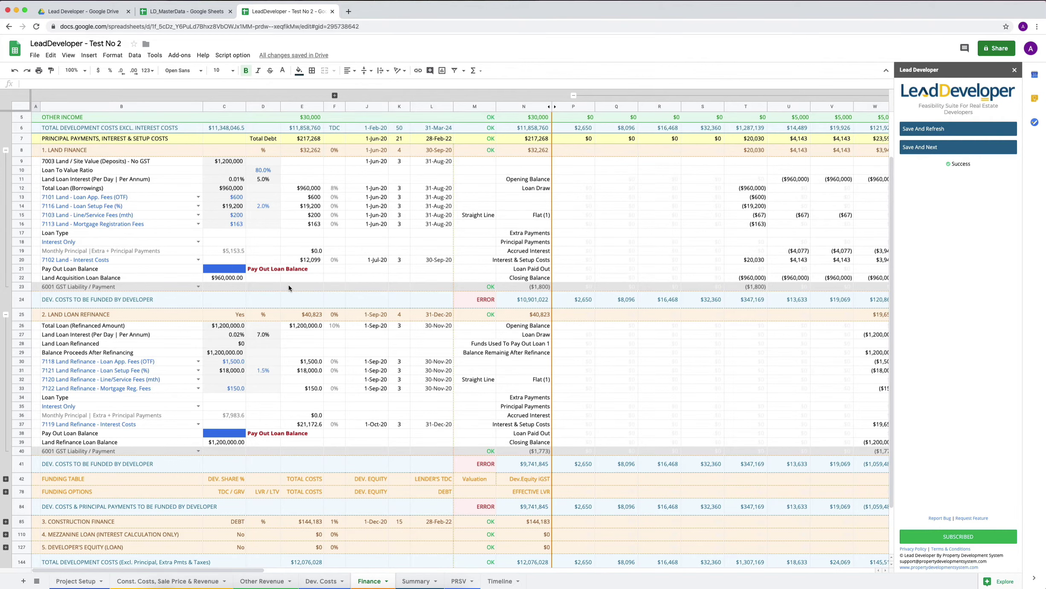
Enter 960000 as the Pay Out Loan Balance of the Land Finance section
{"action": "scroll", "coordinate": [704, 272], "scroll_direction": "right", "scroll_amount": 5}
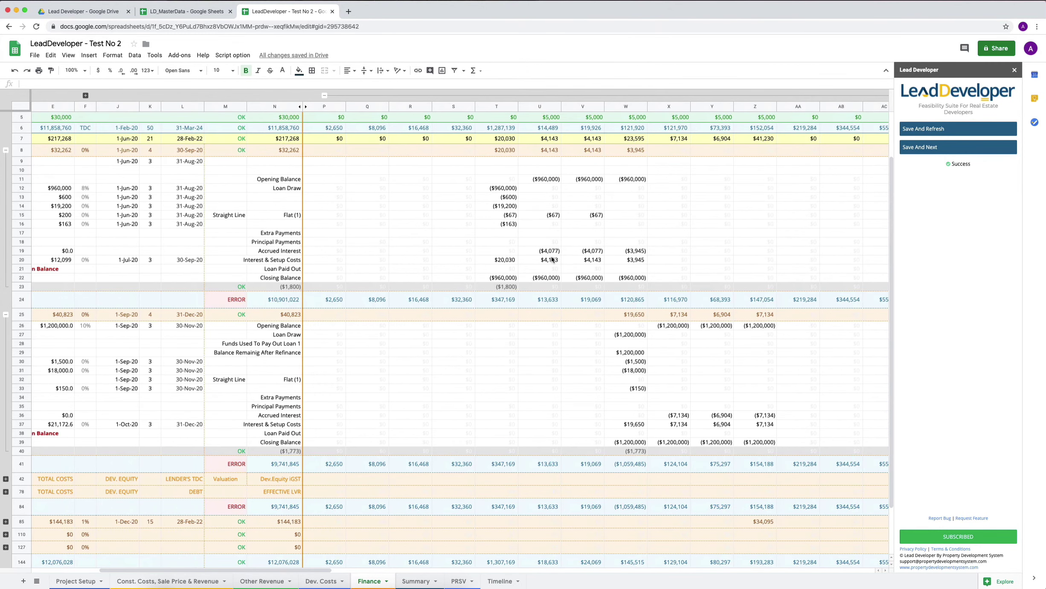
{"action": "scroll", "coordinate": [522, 218], "scroll_direction": "left", "scroll_amount": 5}
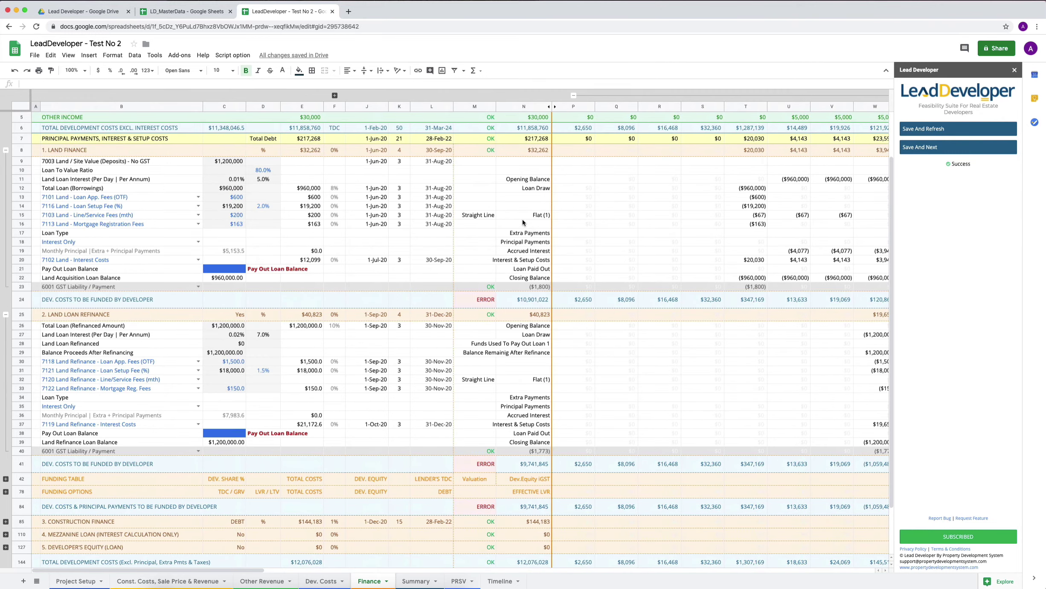
{"action": "left_click", "coordinate": [215, 268]}
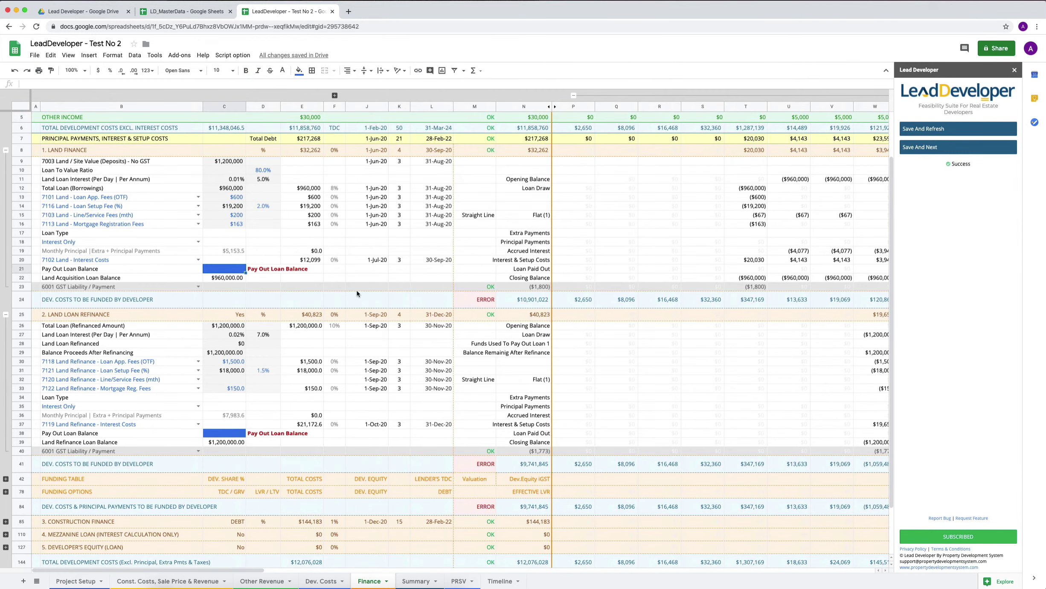
{"action": "type", "text": "960000"}
{"action": "key", "text": "Return"}
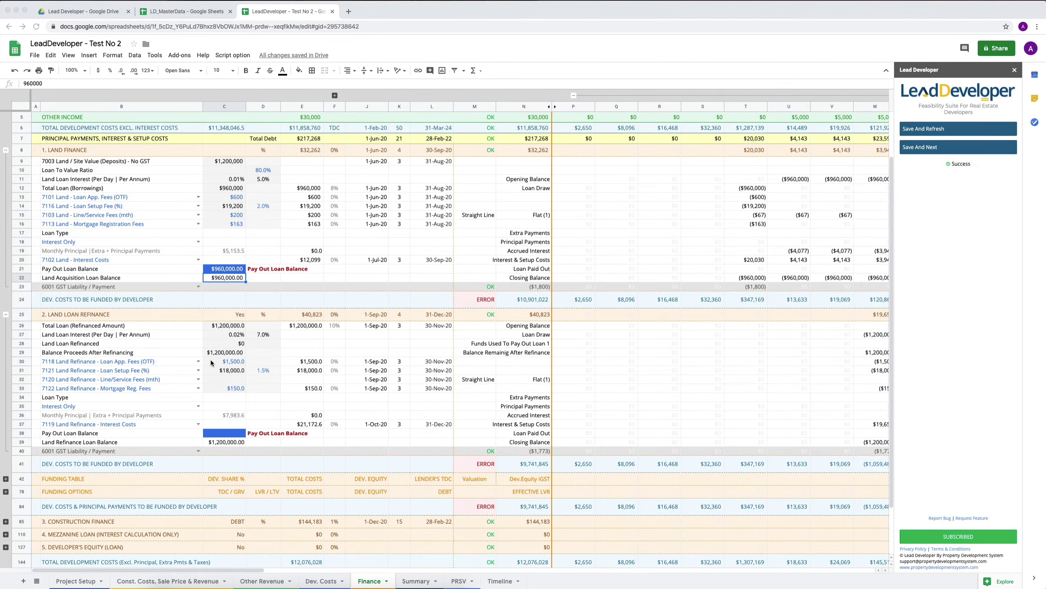
Enter 1200000 as the Pay Out Loan Balance of the Land Loan Refinance section and check the monthly loan cash flows
{"action": "scroll", "coordinate": [209, 361], "scroll_direction": "down", "scroll_amount": 1}
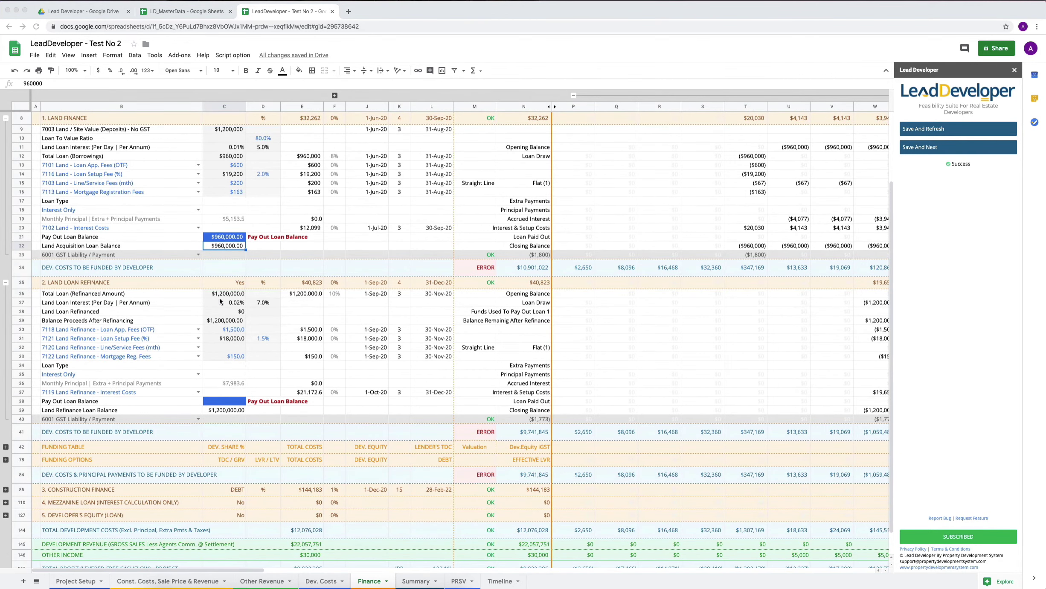
{"action": "left_click", "coordinate": [226, 402]}
{"action": "left_click", "coordinate": [226, 400]}
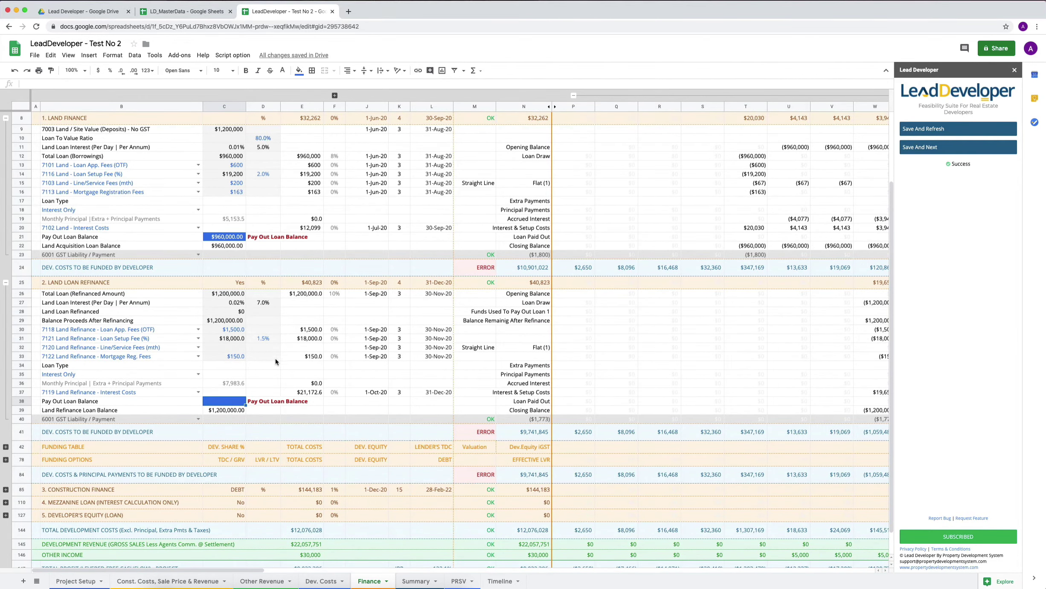
{"action": "type", "text": "1200000"}
{"action": "key", "text": "Return"}
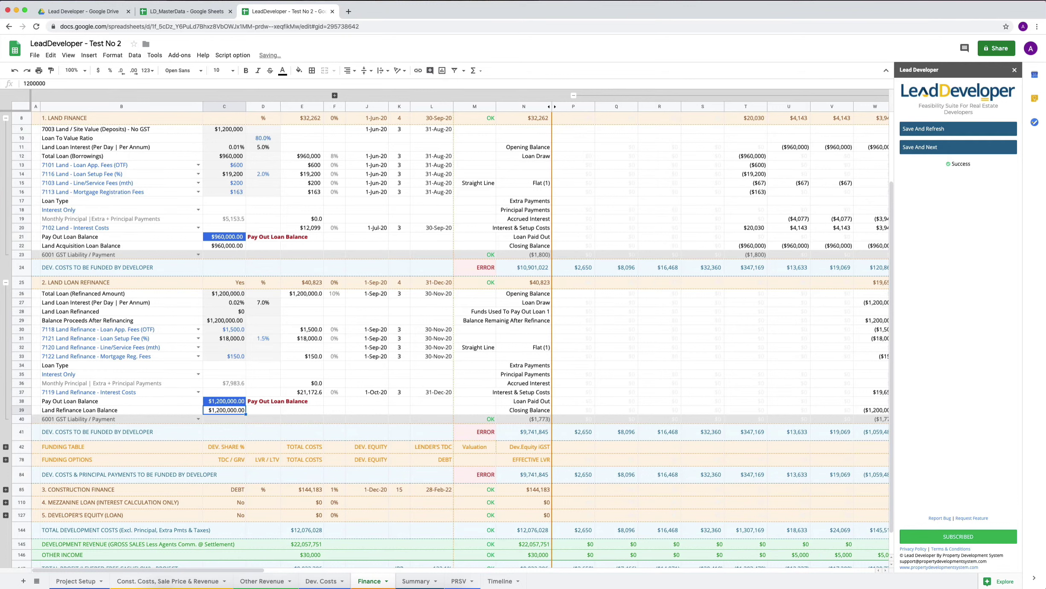
{"action": "key", "text": "Up"}
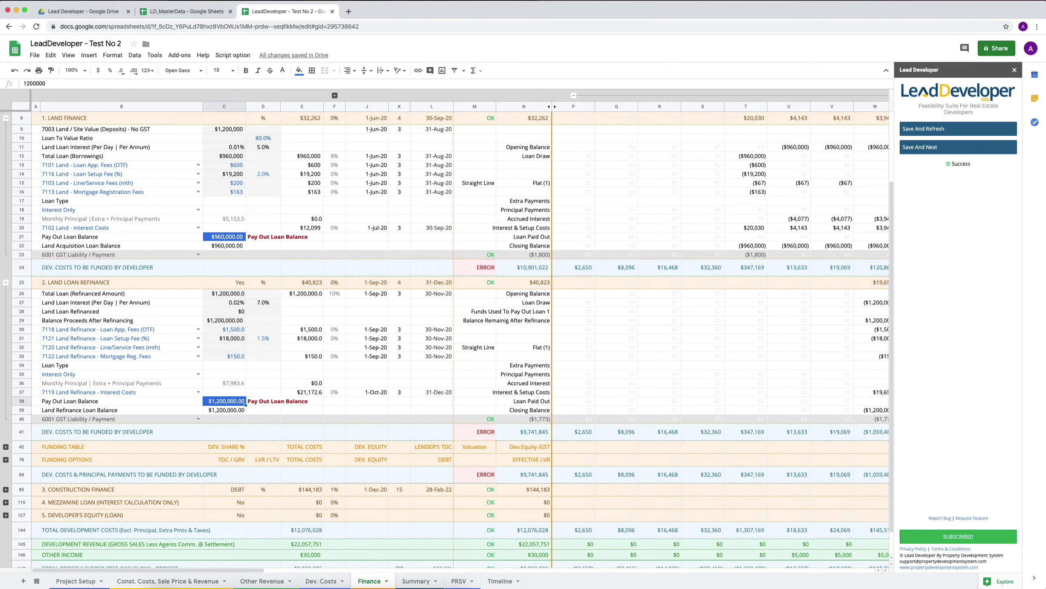
{"action": "scroll", "coordinate": [798, 350], "scroll_direction": "right", "scroll_amount": 5}
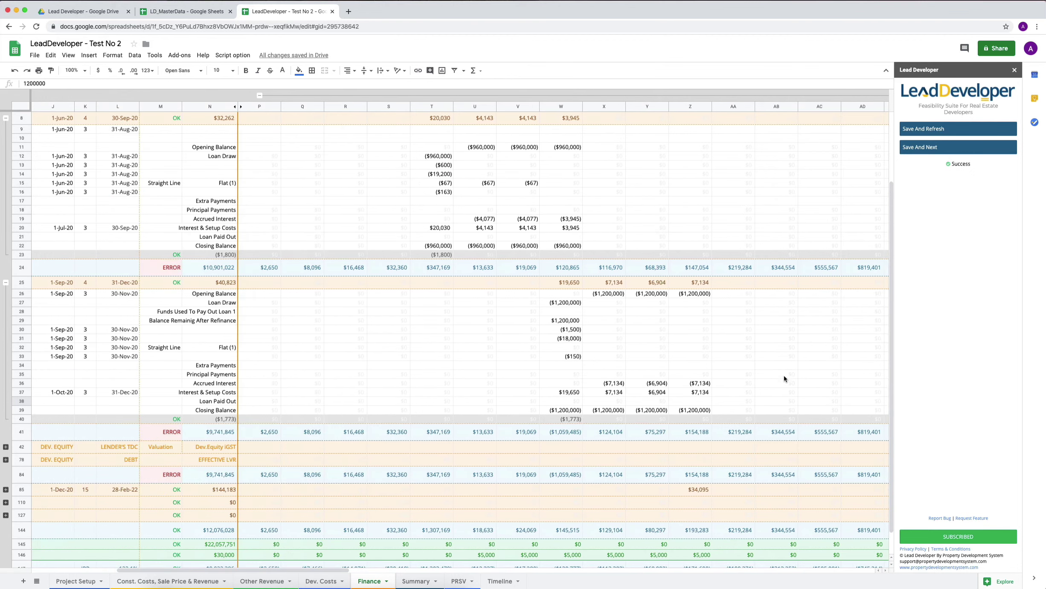
{"action": "scroll", "coordinate": [678, 408], "scroll_direction": "left", "scroll_amount": 5}
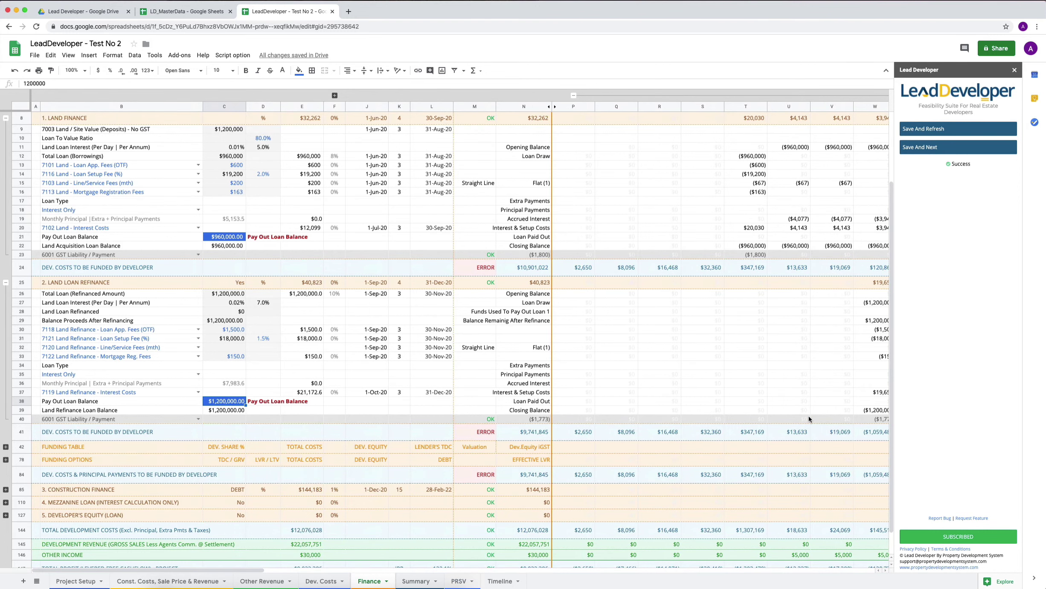
{"action": "scroll", "coordinate": [734, 370], "scroll_direction": "right", "scroll_amount": 5}
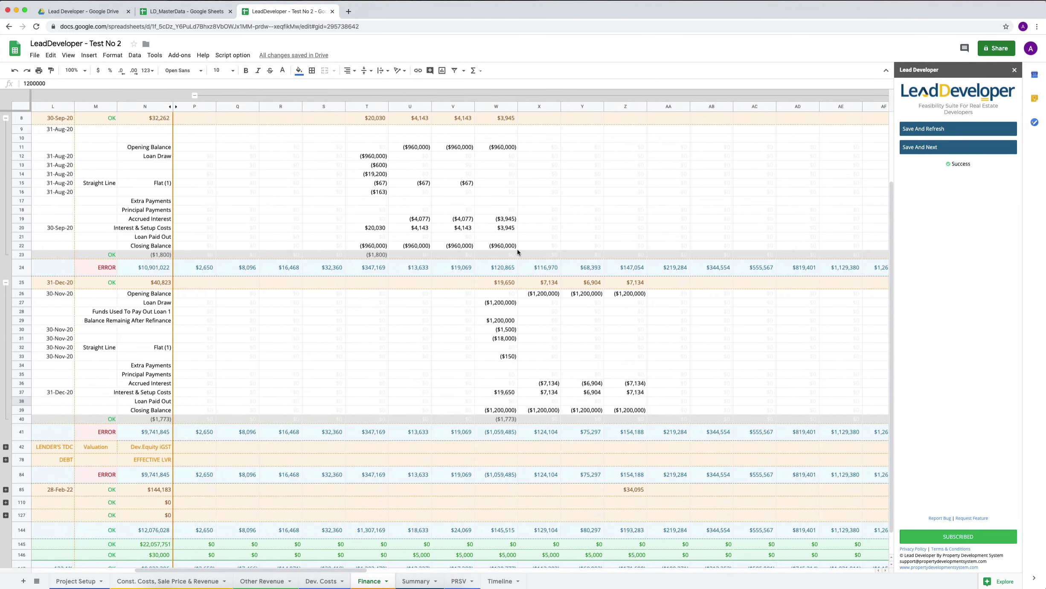
{"action": "scroll", "coordinate": [518, 248], "scroll_direction": "left", "scroll_amount": 5}
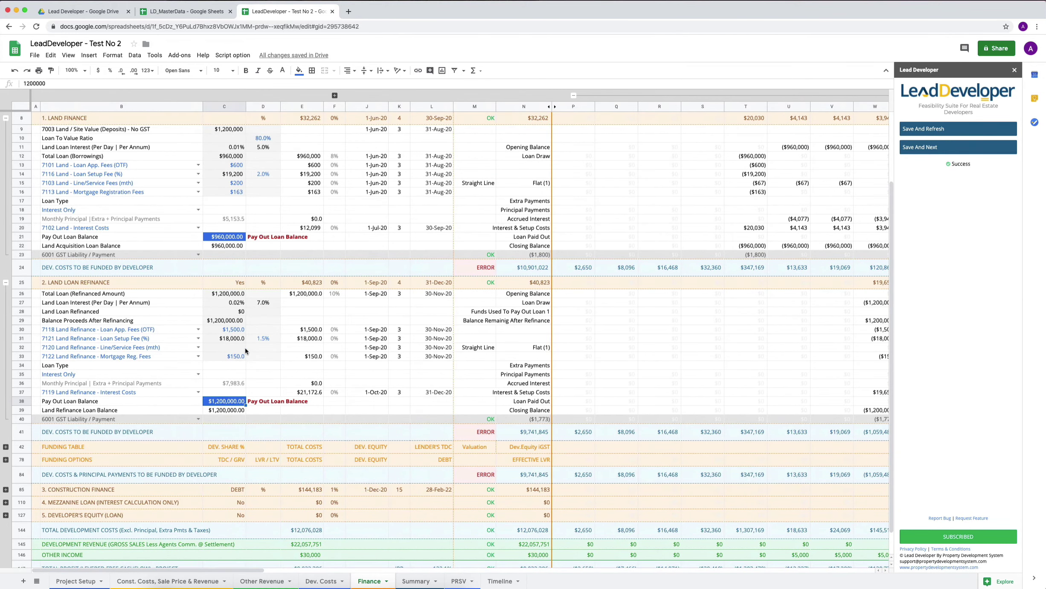
Set the 7120 Land Refinance - Line/Service Fees (mth) amount to 150
{"action": "scroll", "coordinate": [261, 307], "scroll_direction": "up", "scroll_amount": 1}
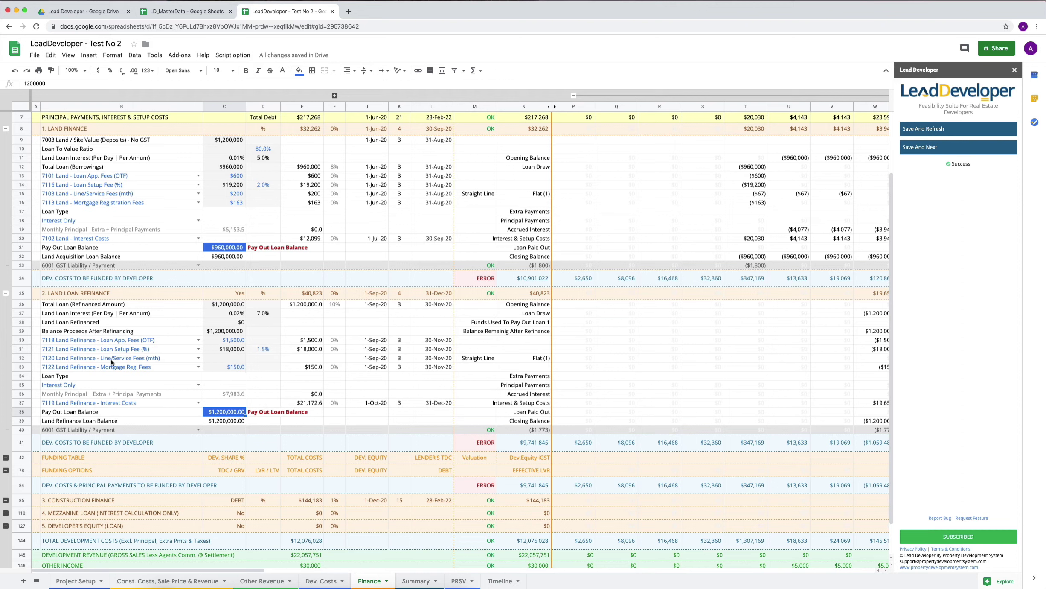
{"action": "left_click", "coordinate": [230, 358]}
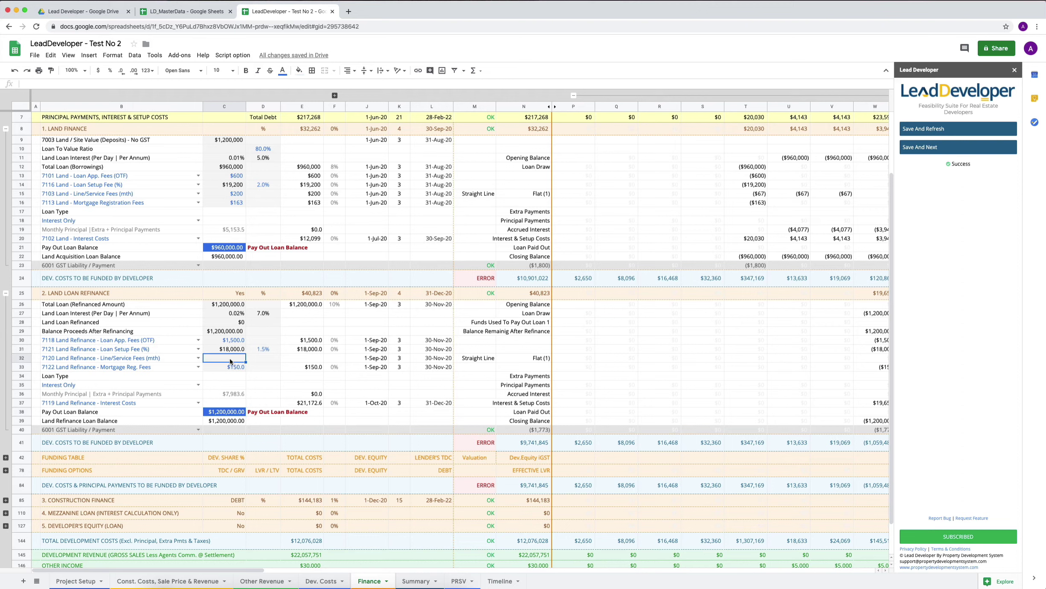
{"action": "scroll", "coordinate": [548, 362], "scroll_direction": "right", "scroll_amount": 5}
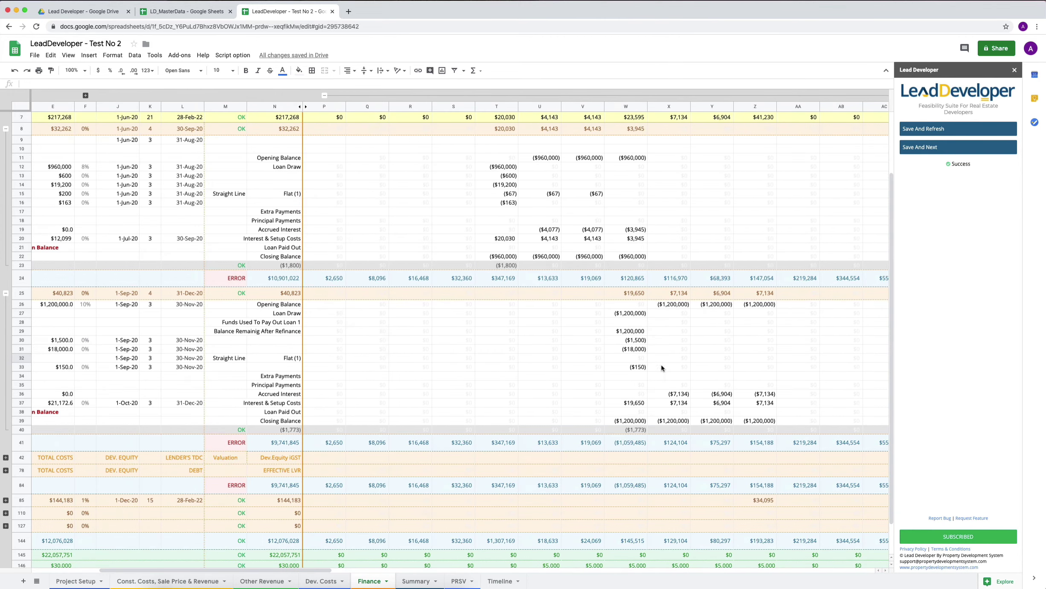
{"action": "scroll", "coordinate": [780, 366], "scroll_direction": "left", "scroll_amount": 5}
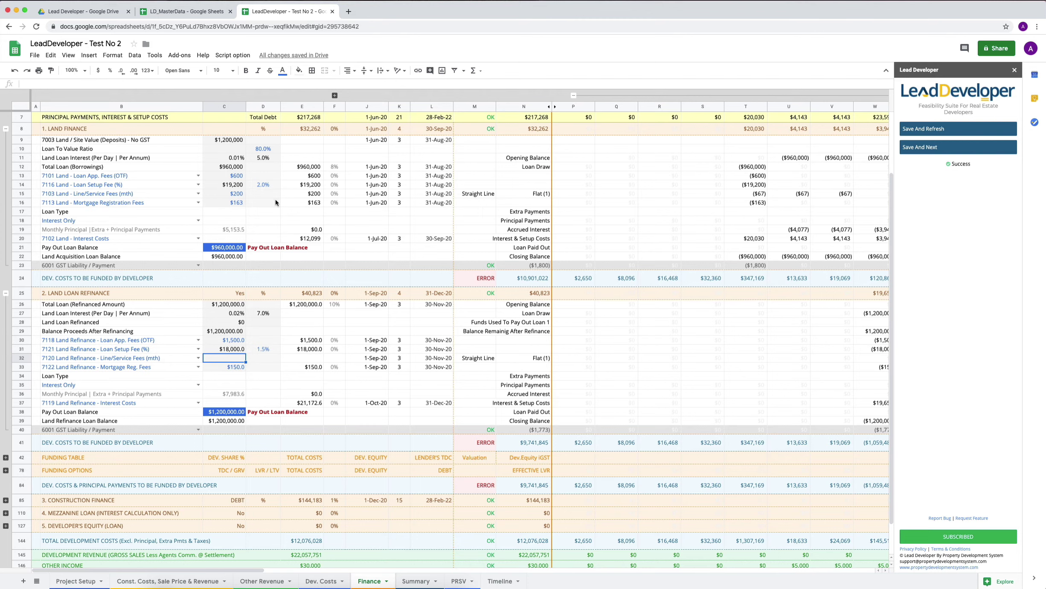
{"action": "scroll", "coordinate": [277, 198], "scroll_direction": "right", "scroll_amount": 5}
{"action": "scroll", "coordinate": [158, 270], "scroll_direction": "left", "scroll_amount": 5}
{"action": "type", "text": "150"}
{"action": "key", "text": "Return"}
{"action": "key", "text": "Up"}
Save and refresh the Finance sheet to apply the loan payouts, and set the sheet zoom to 125%
{"action": "left_click", "coordinate": [928, 134]}
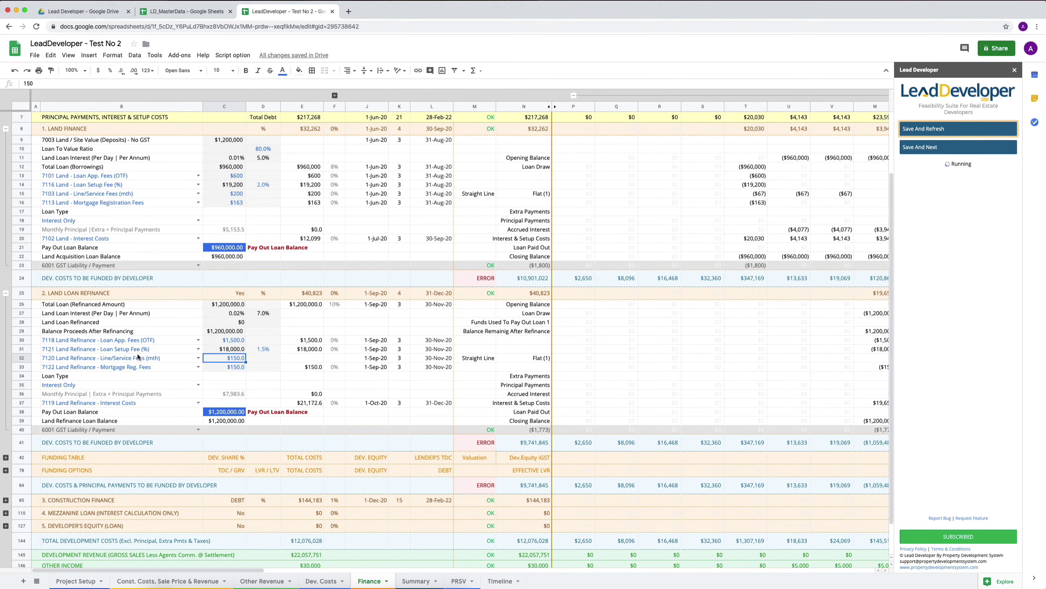
{"action": "scroll", "coordinate": [139, 358], "scroll_direction": "down", "scroll_amount": 2}
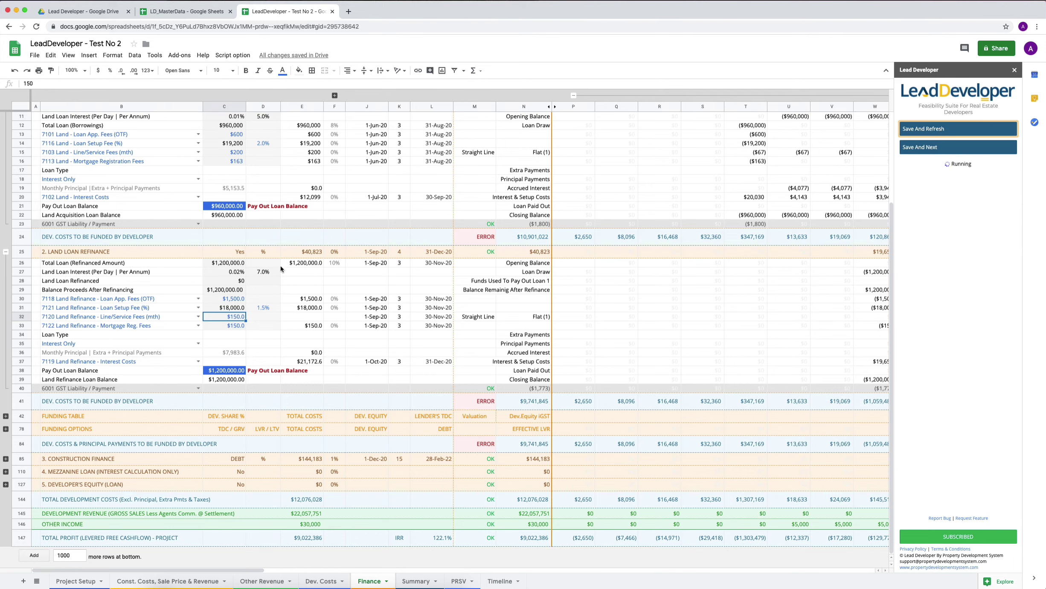
{"action": "left_click", "coordinate": [85, 71]}
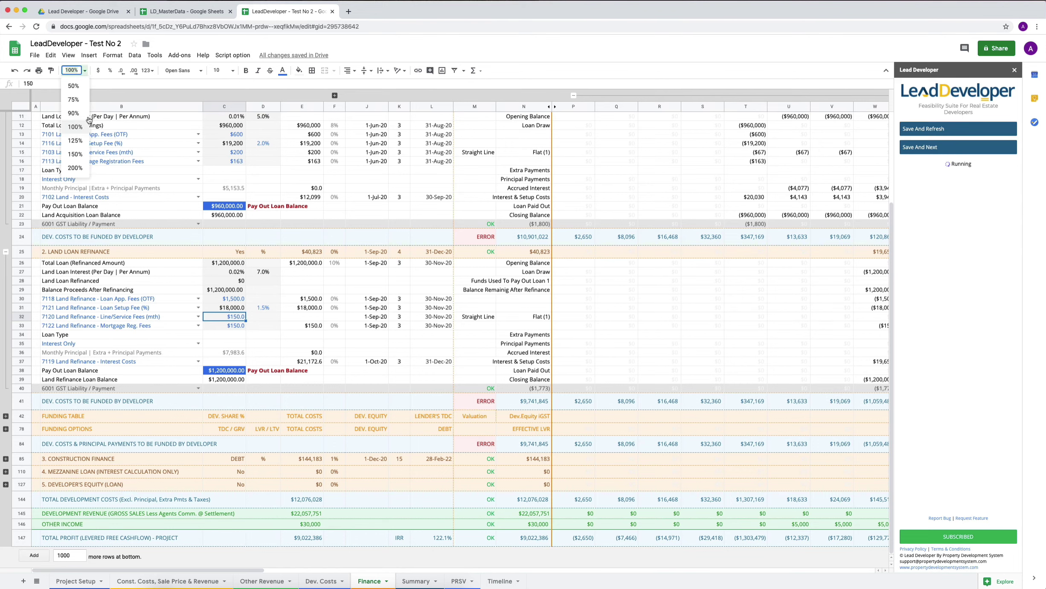
{"action": "left_click", "coordinate": [75, 154]}
{"action": "scroll", "coordinate": [124, 96], "scroll_direction": "down", "scroll_amount": 3}
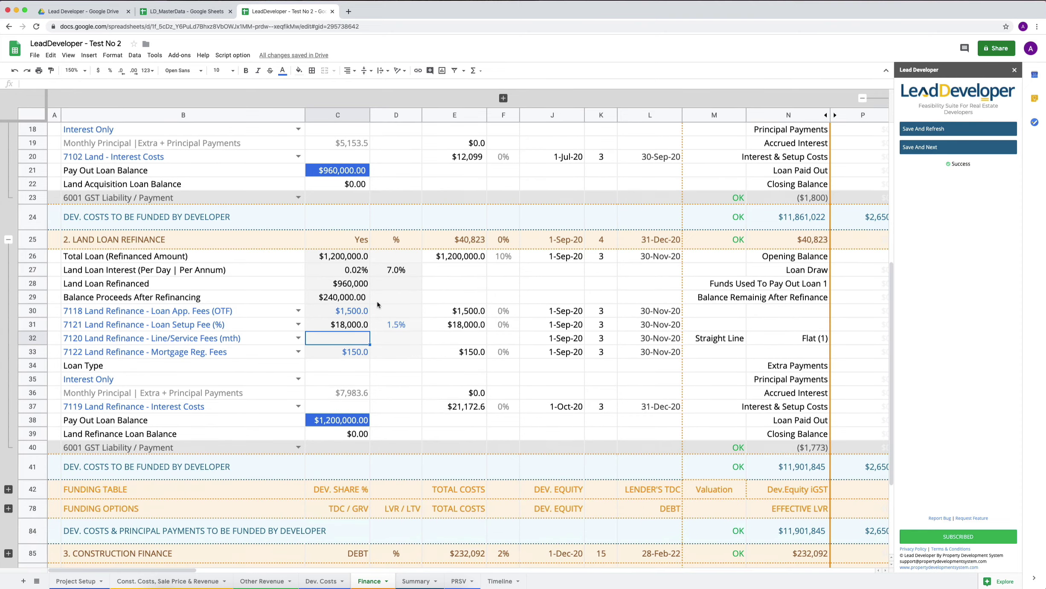
{"action": "left_click", "coordinate": [85, 70]}
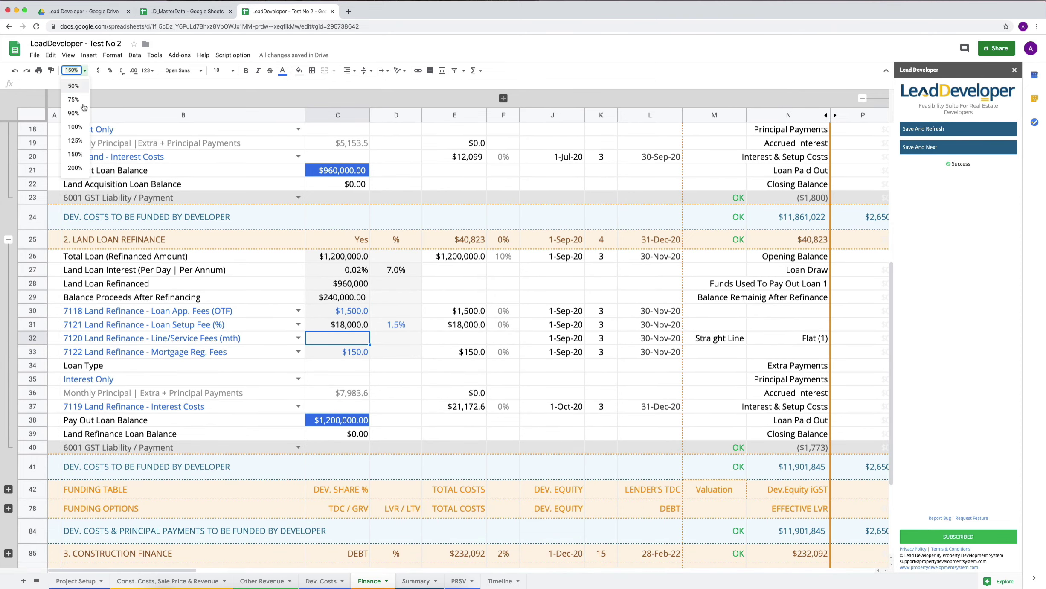
{"action": "left_click", "coordinate": [78, 146]}
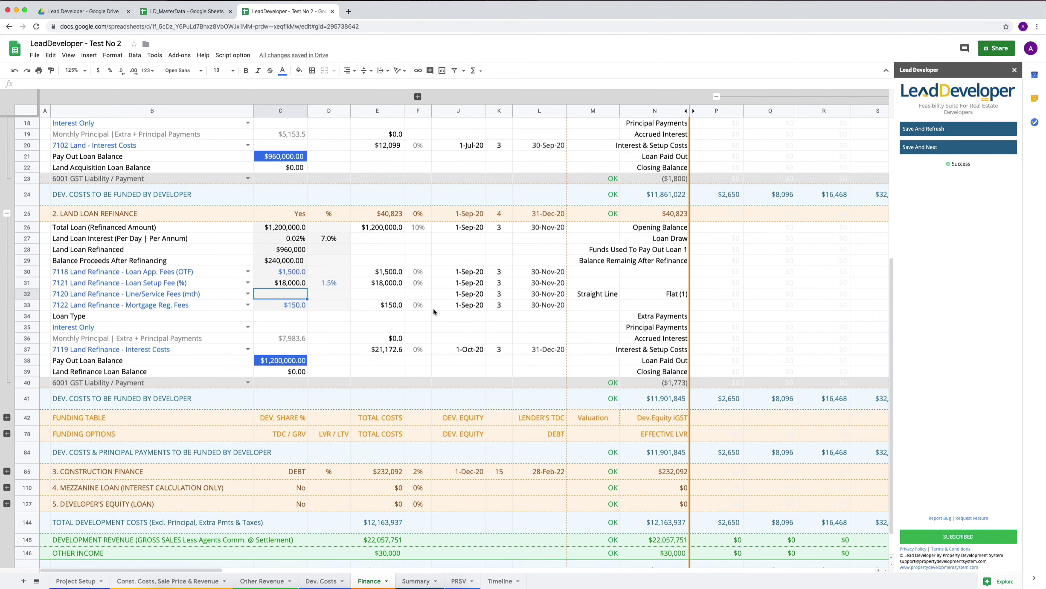
Set the sheet zoom to 90% and review the monthly cash flows of the Land Finance and Land Loan Refinance sections
{"action": "scroll", "coordinate": [438, 305], "scroll_direction": "down", "scroll_amount": 2}
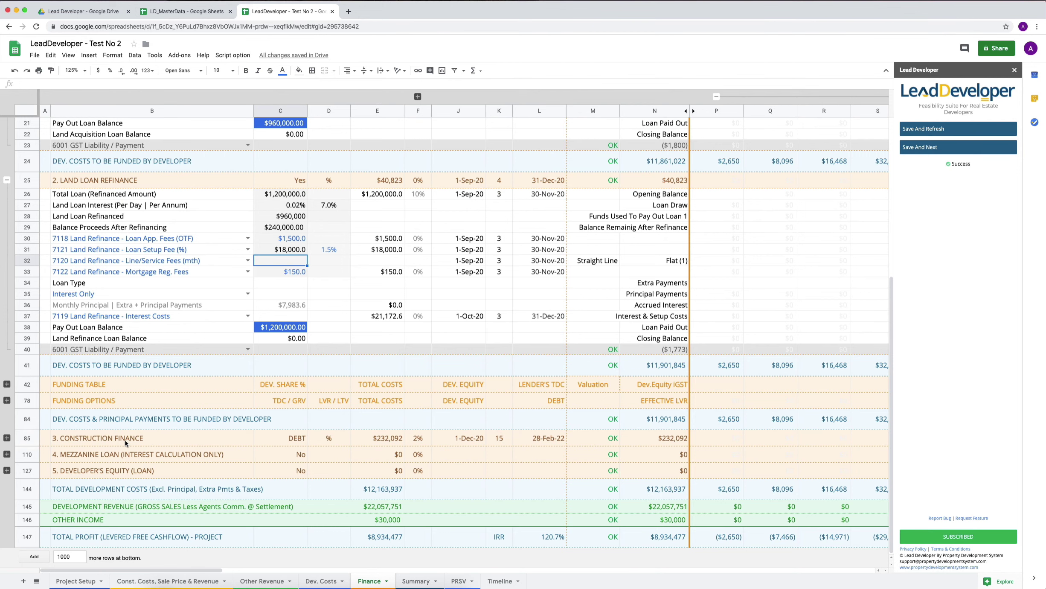
{"action": "left_click", "coordinate": [87, 74]}
{"action": "left_click", "coordinate": [76, 113]}
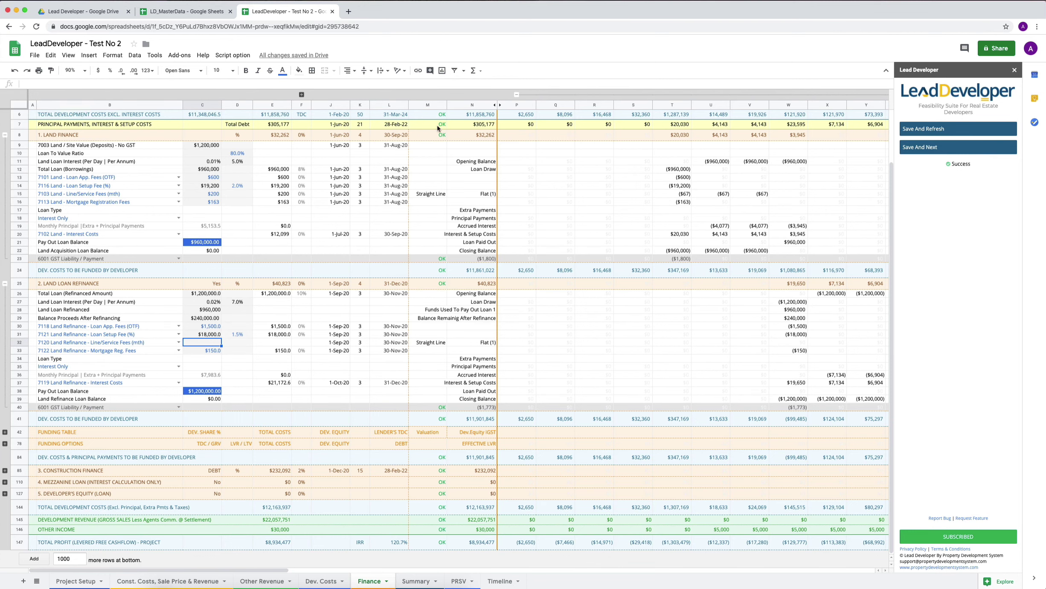
{"action": "scroll", "coordinate": [623, 353], "scroll_direction": "right", "scroll_amount": 8}
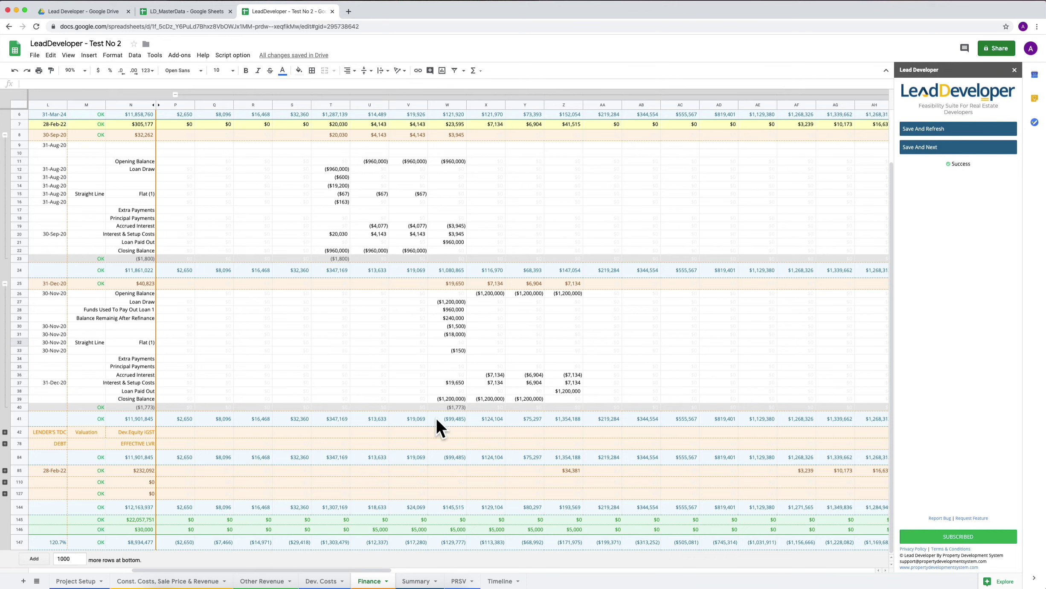
{"action": "scroll", "coordinate": [558, 348], "scroll_direction": "left", "scroll_amount": 10}
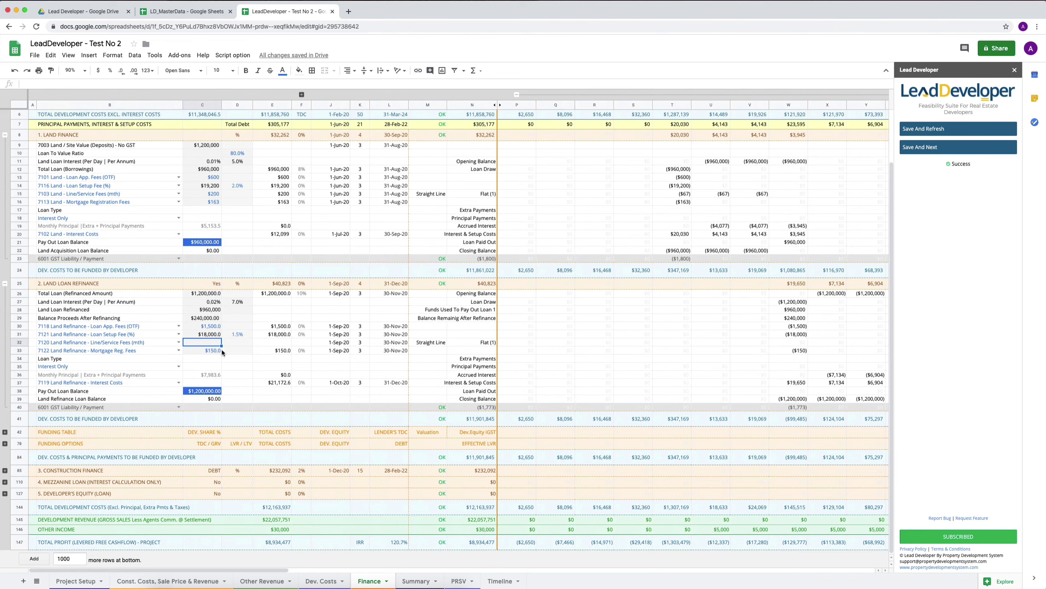
{"action": "scroll", "coordinate": [238, 333], "scroll_direction": "up", "scroll_amount": 3}
{"action": "scroll", "coordinate": [502, 266], "scroll_direction": "right", "scroll_amount": 10}
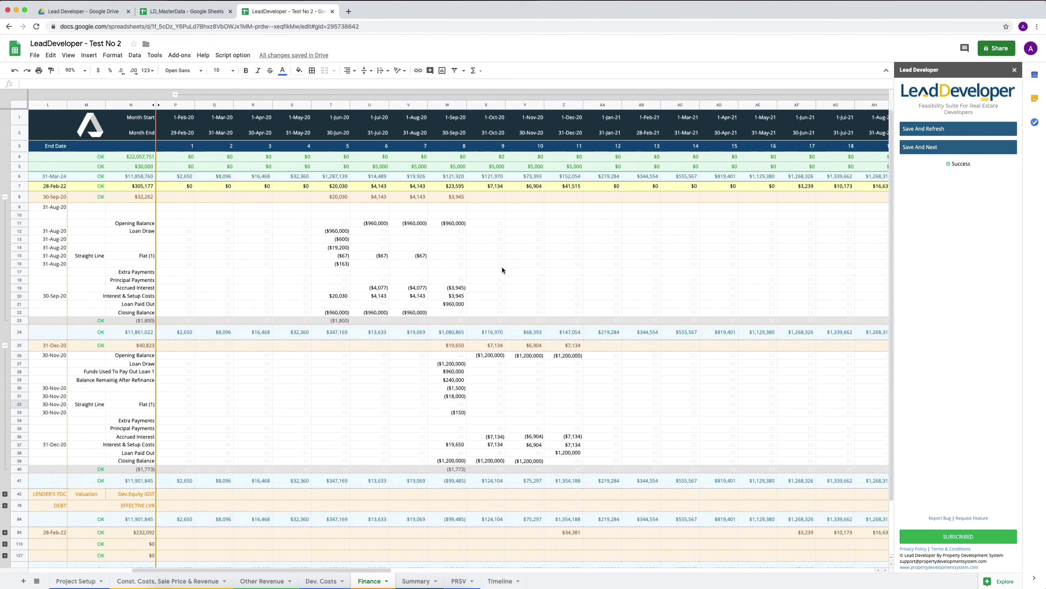
{"action": "scroll", "coordinate": [502, 266], "scroll_direction": "left", "scroll_amount": 10}
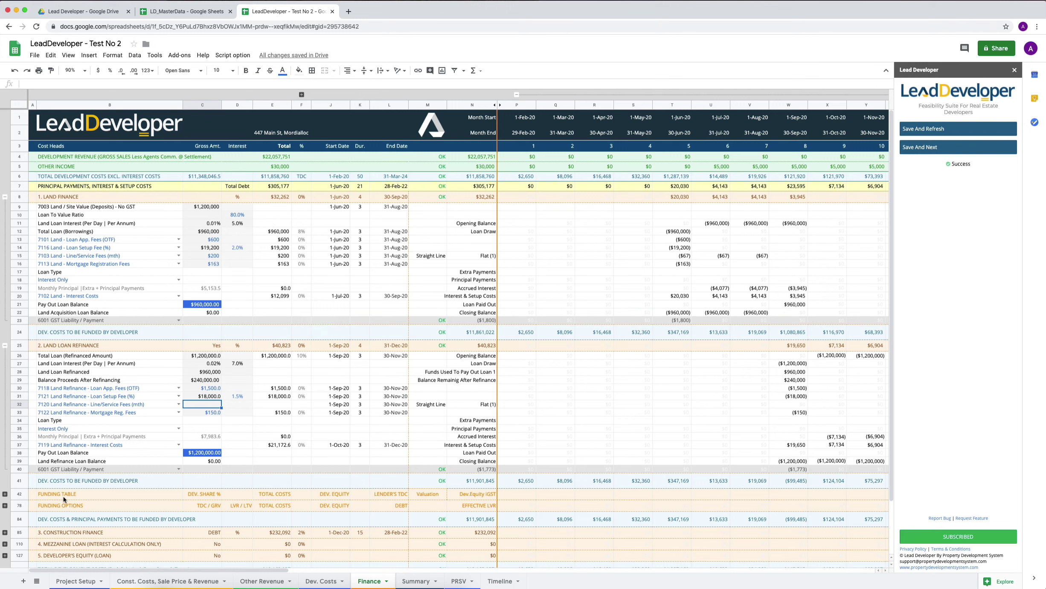
Collapse the row groups of the 1. Land Finance and 2. Land Loan Refinance sections
{"action": "left_click", "coordinate": [165, 249]}
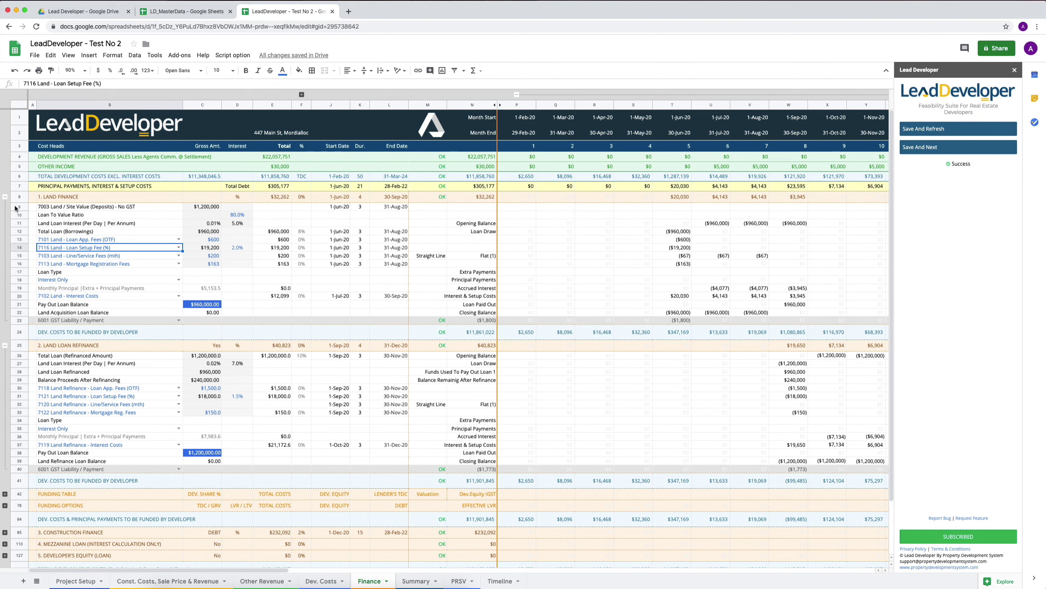
{"action": "left_click", "coordinate": [5, 197]}
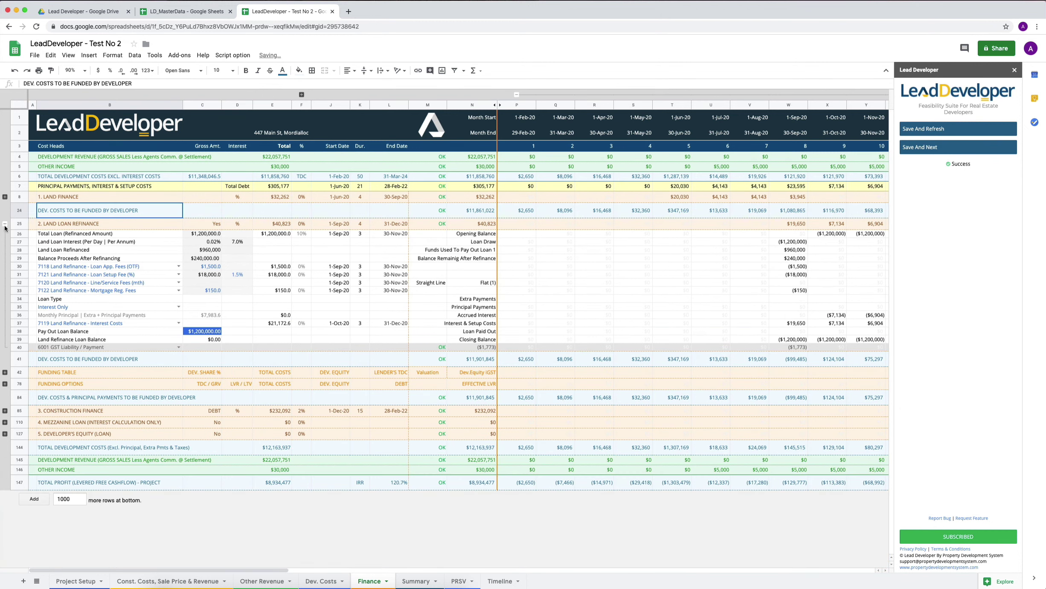
{"action": "left_click", "coordinate": [5, 224]}
{"action": "left_click", "coordinate": [104, 241]}
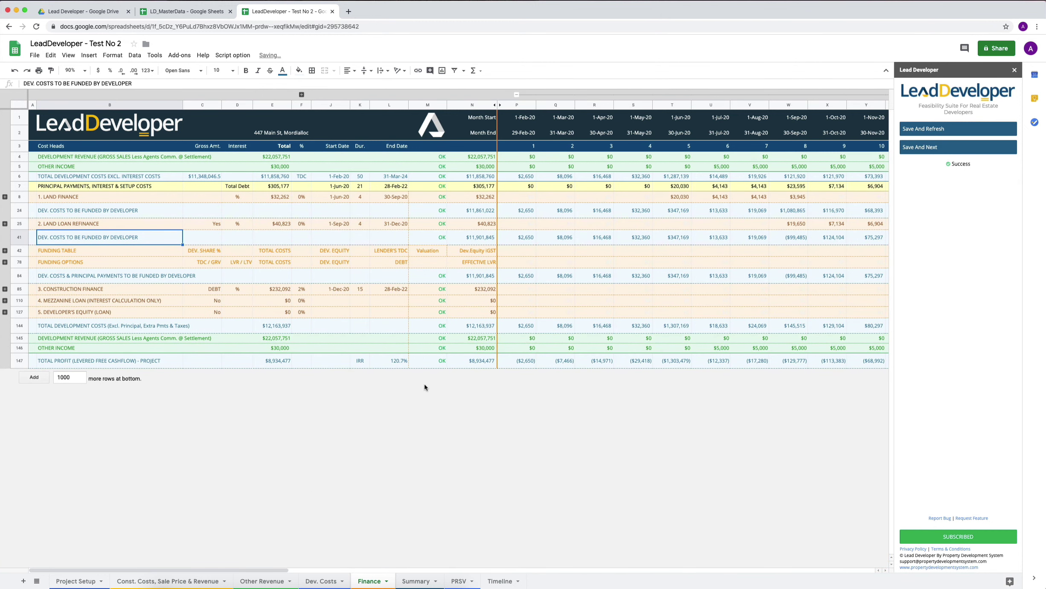